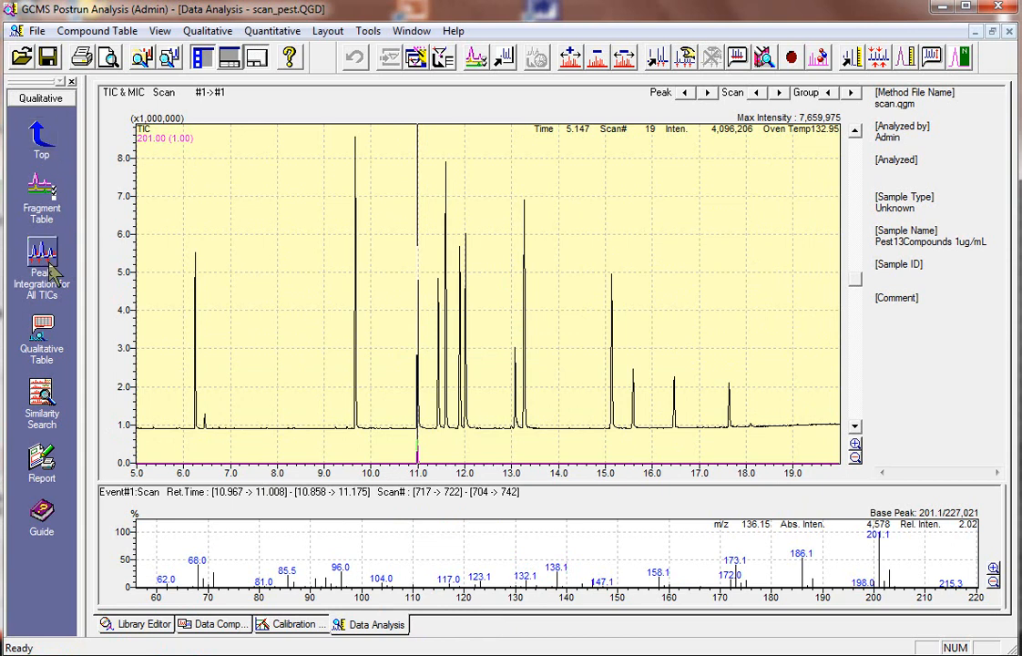
Integrate the peaks for all TICs with the existing parameters and register them to the Spectrum Process Table with automatic similarity search
click(50, 264)
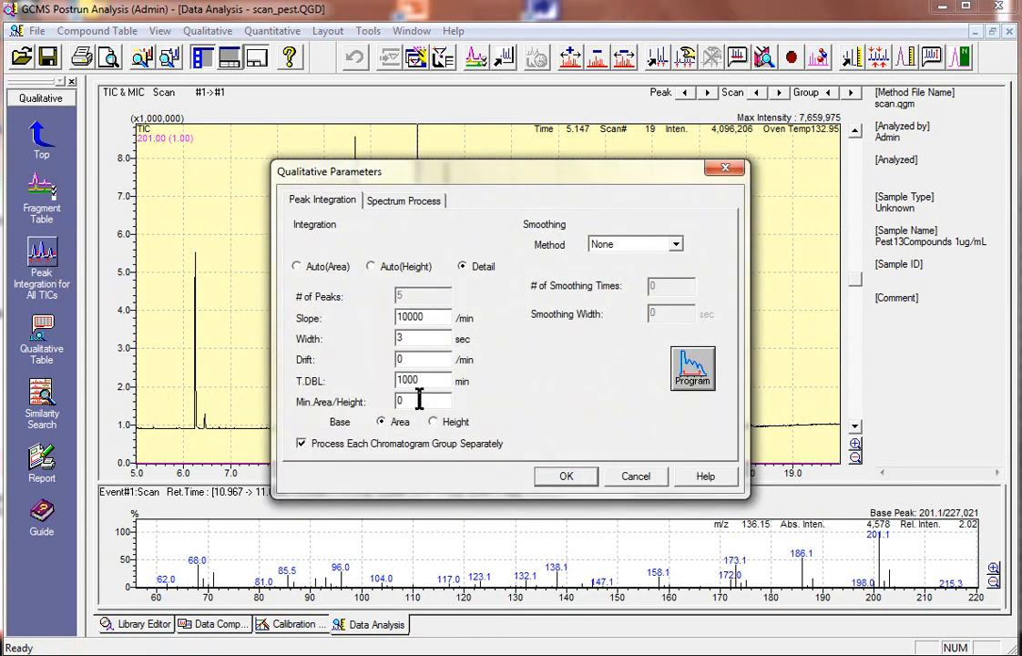
click(563, 487)
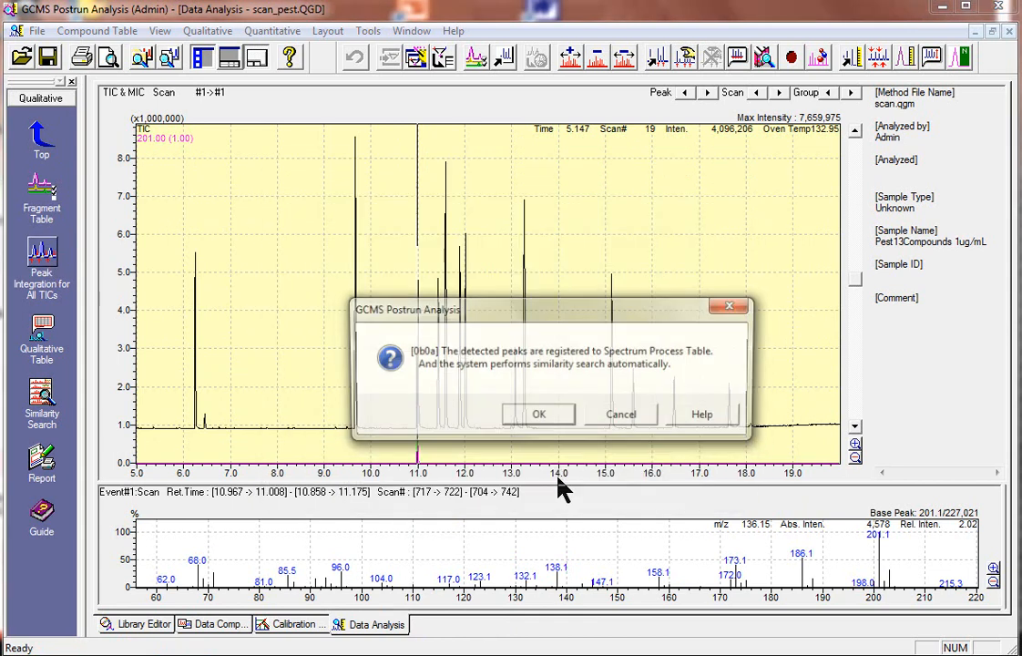
click(556, 420)
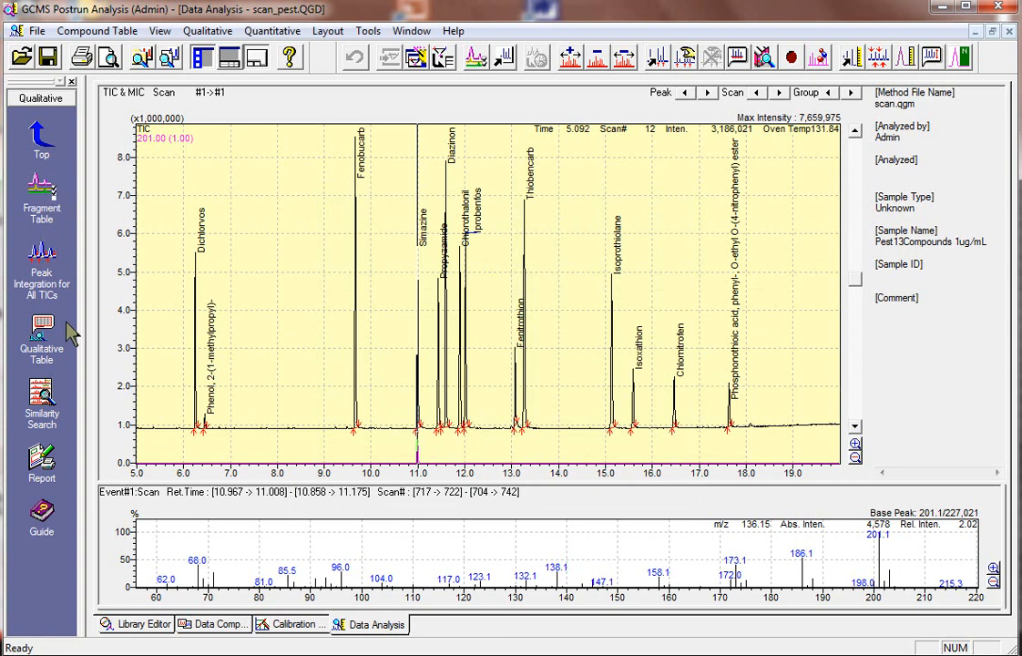
Examine the Qualitative Table and the similarity search results for the Dichlorvos peak, and close both windows
click(61, 339)
drag(408, 480, 321, 330)
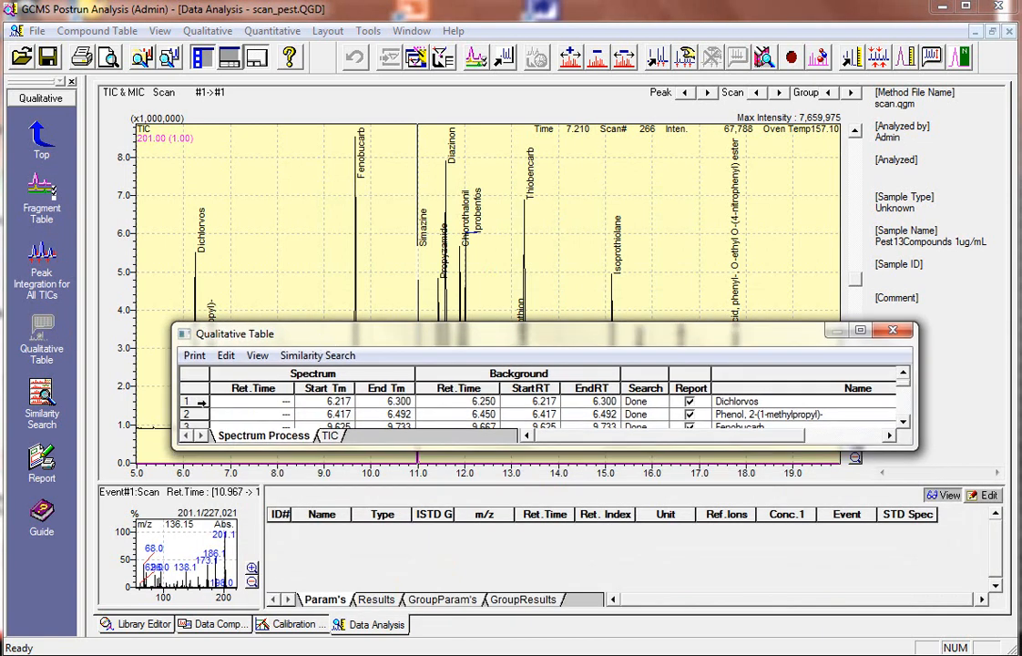
double_click(201, 403)
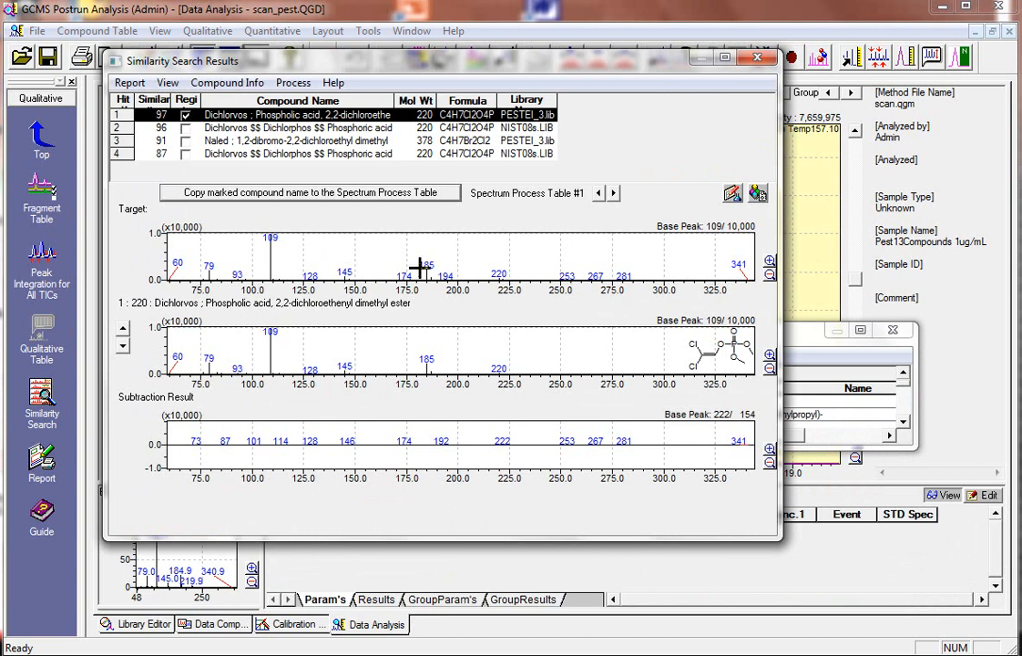
click(768, 60)
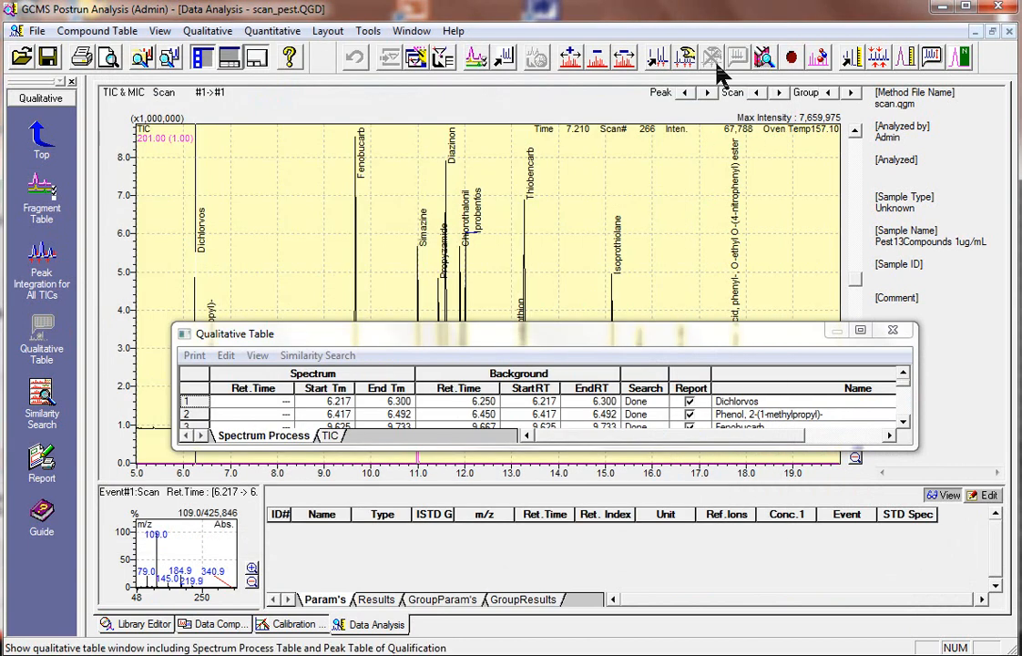
click(894, 331)
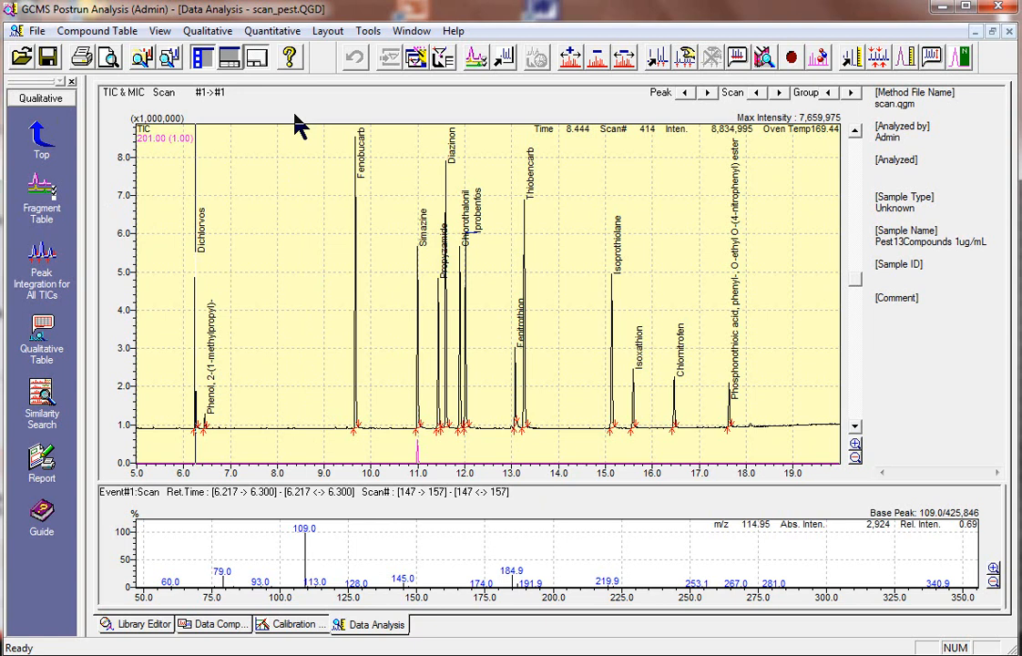
Magnify the chromatogram around the Dichlorvos peak and overlay the m/z 109 mass chromatogram to inspect the baseline
drag(165, 218, 253, 409)
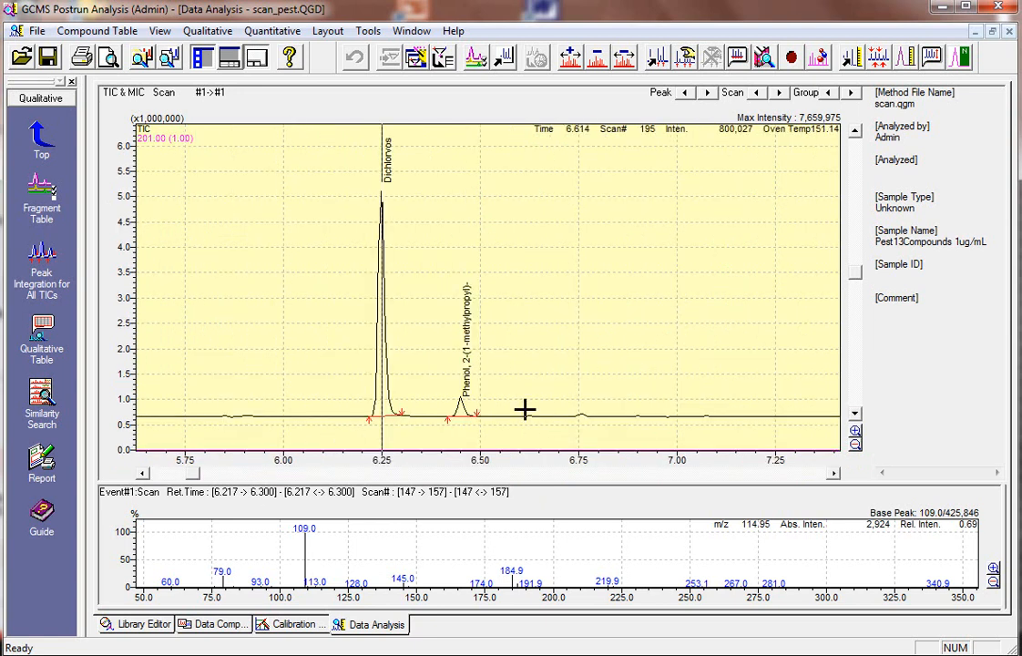
double_click(304, 544)
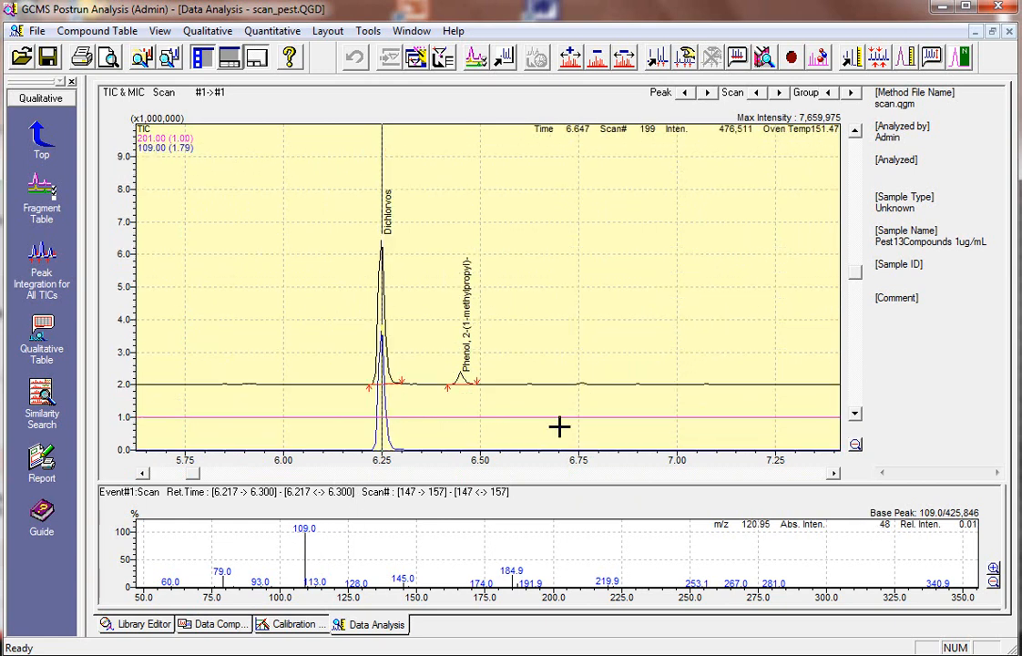
click(854, 415)
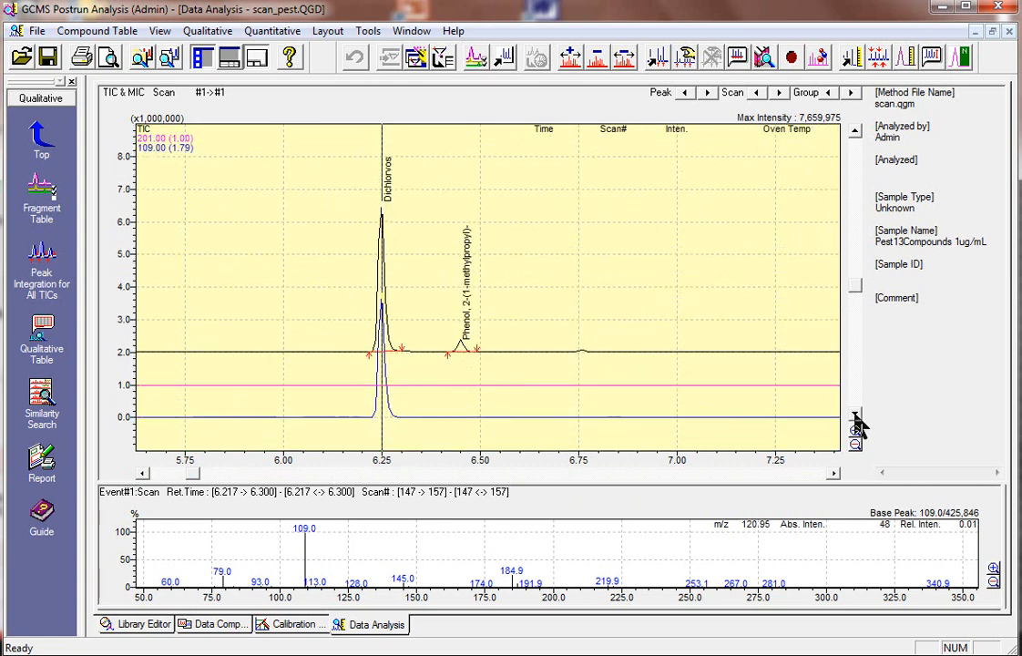
click(857, 432)
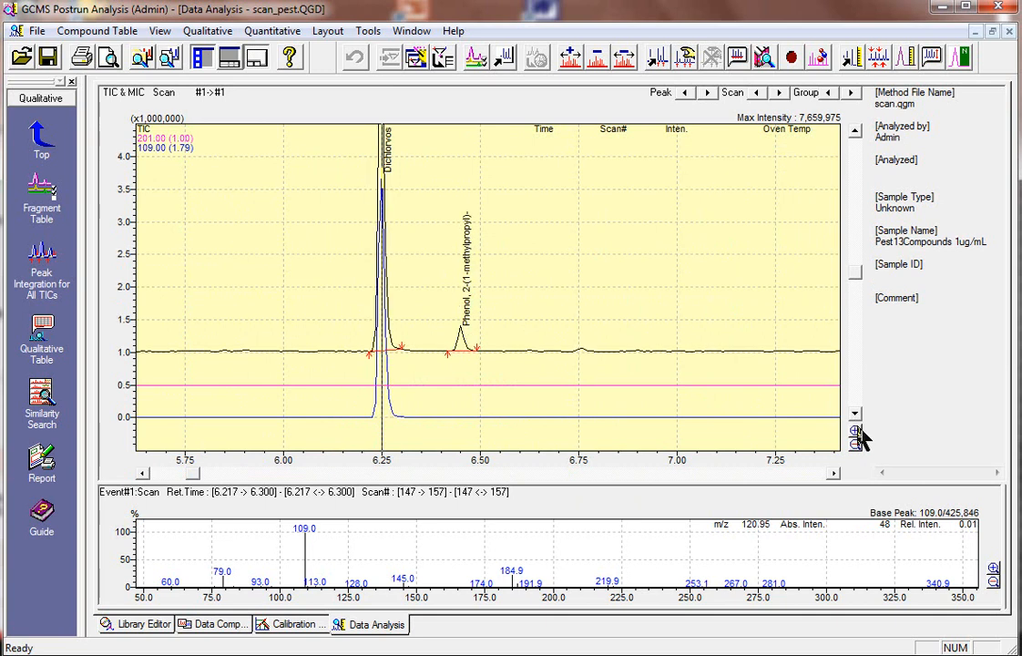
click(857, 431)
click(857, 432)
click(857, 432)
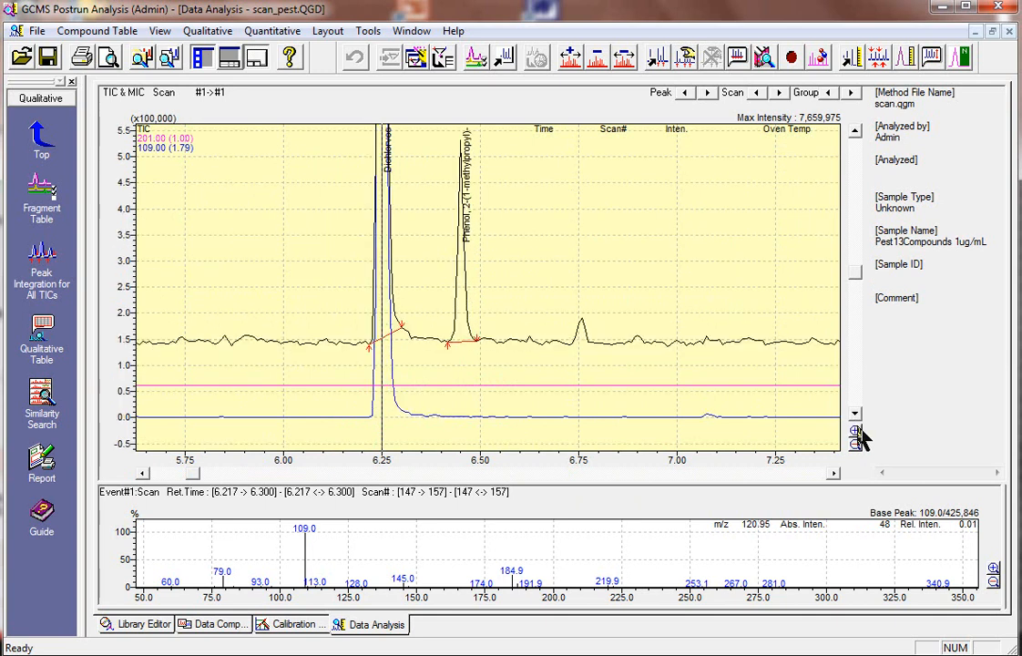
click(857, 432)
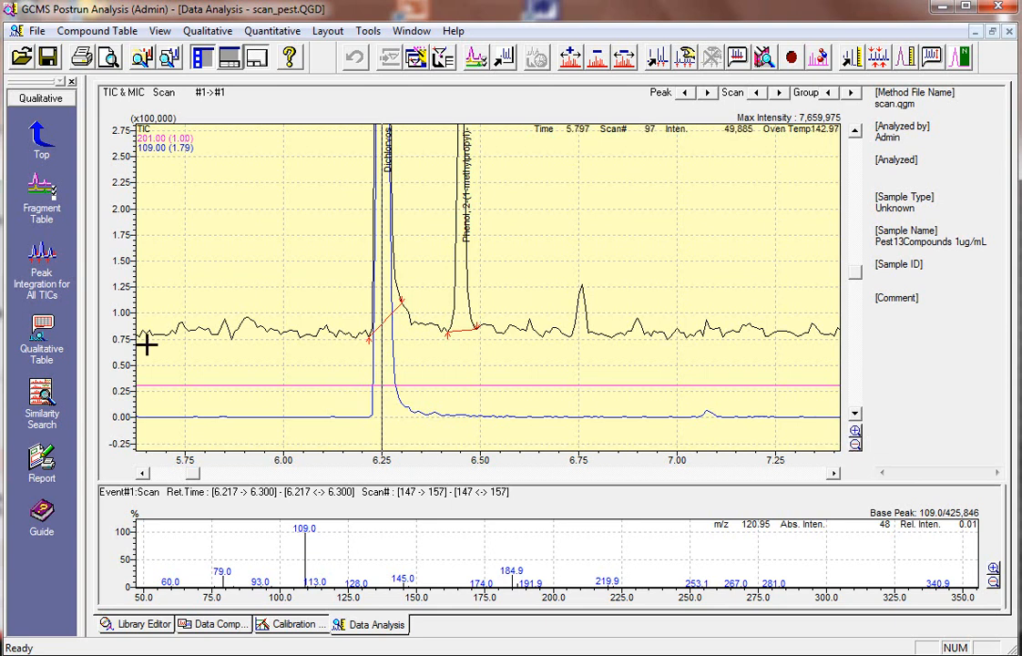
Compare the window layouts of the Create Compound Table and Qualitative modes
click(44, 135)
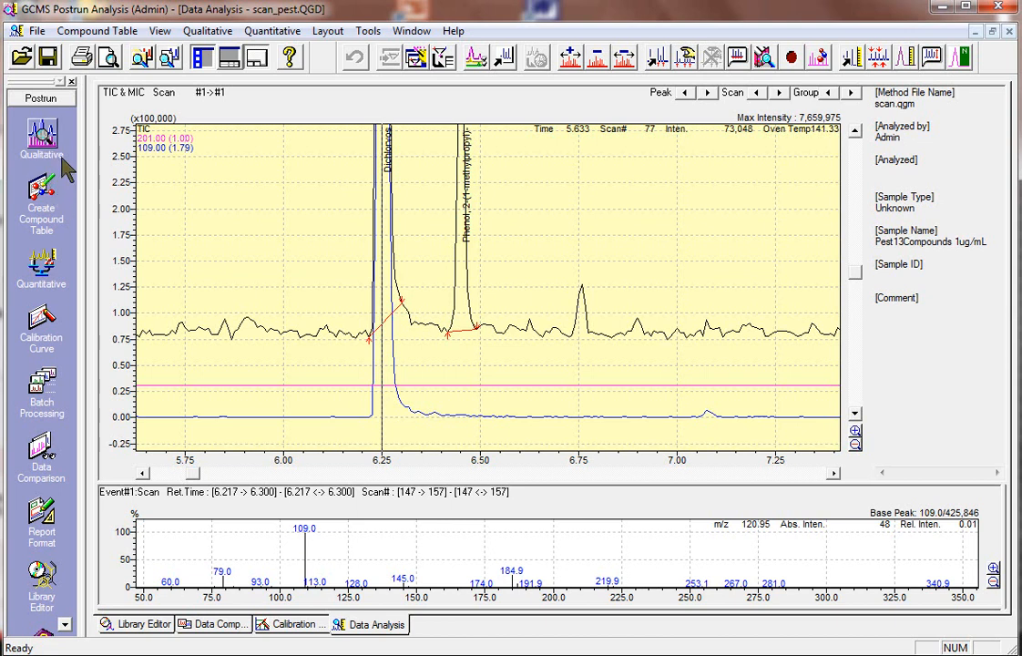
click(44, 187)
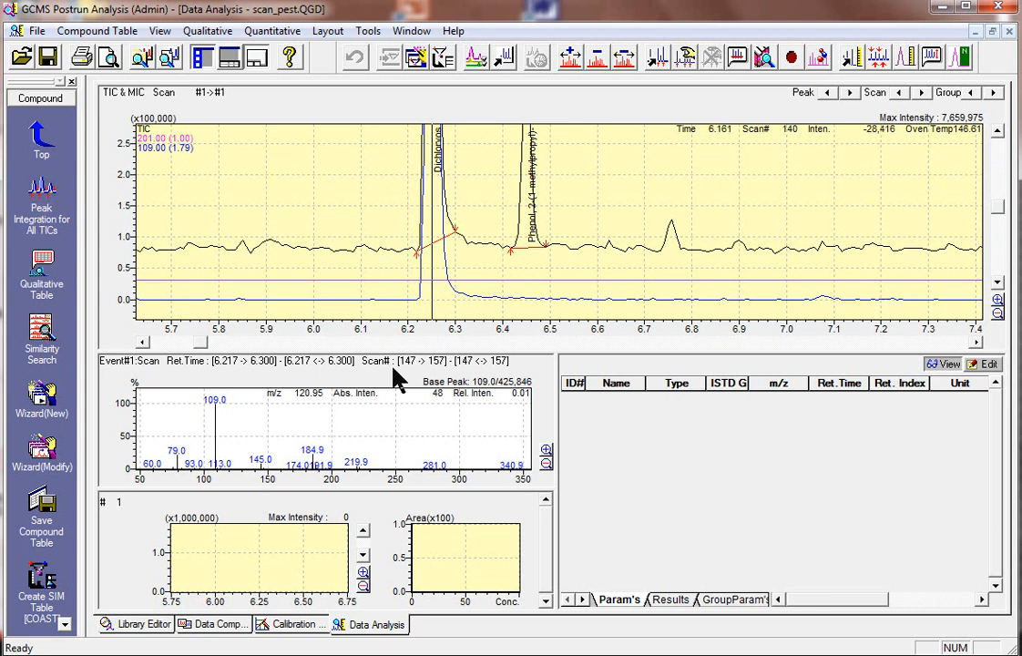
click(41, 135)
click(38, 129)
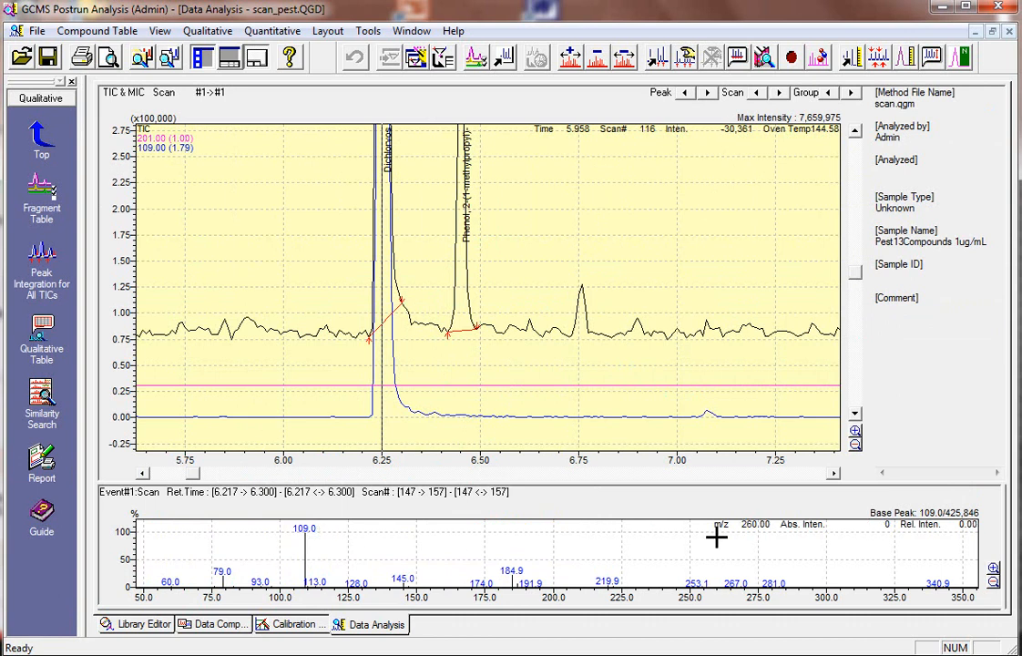
click(41, 138)
click(44, 201)
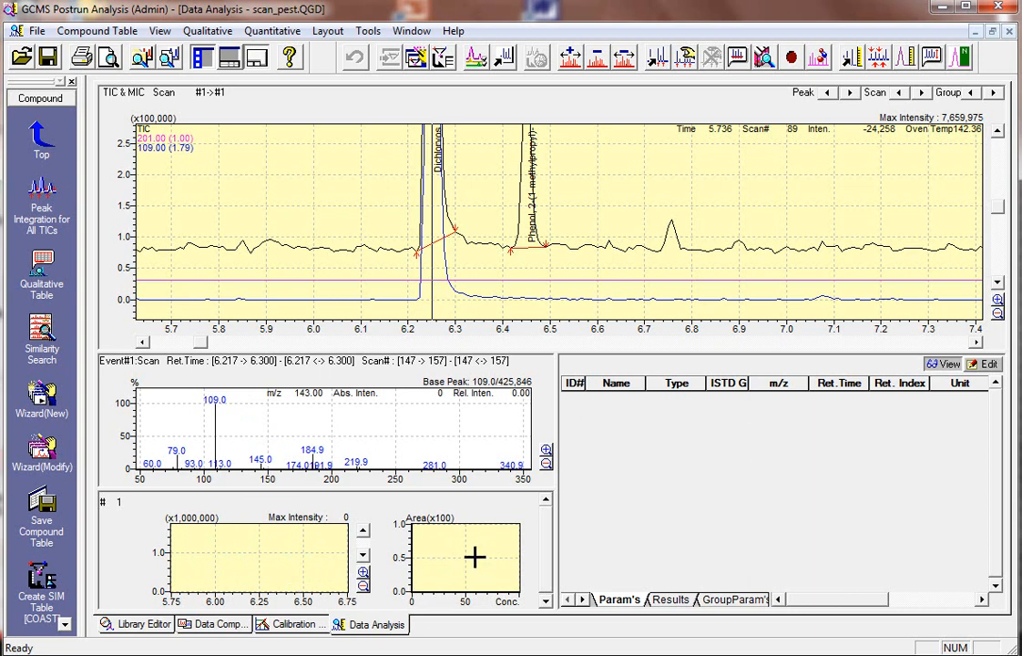
click(41, 135)
click(42, 137)
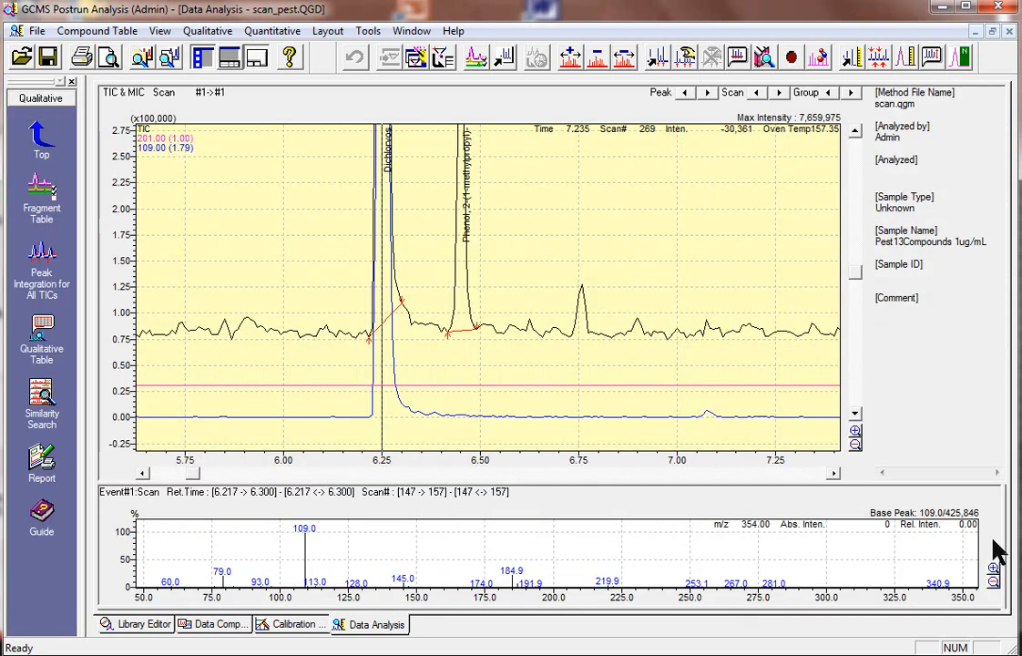
Try resizing the Qualitative mode's panes to expose the compound table and quantitation views, and reload the default layout
drag(1003, 538, 619, 516)
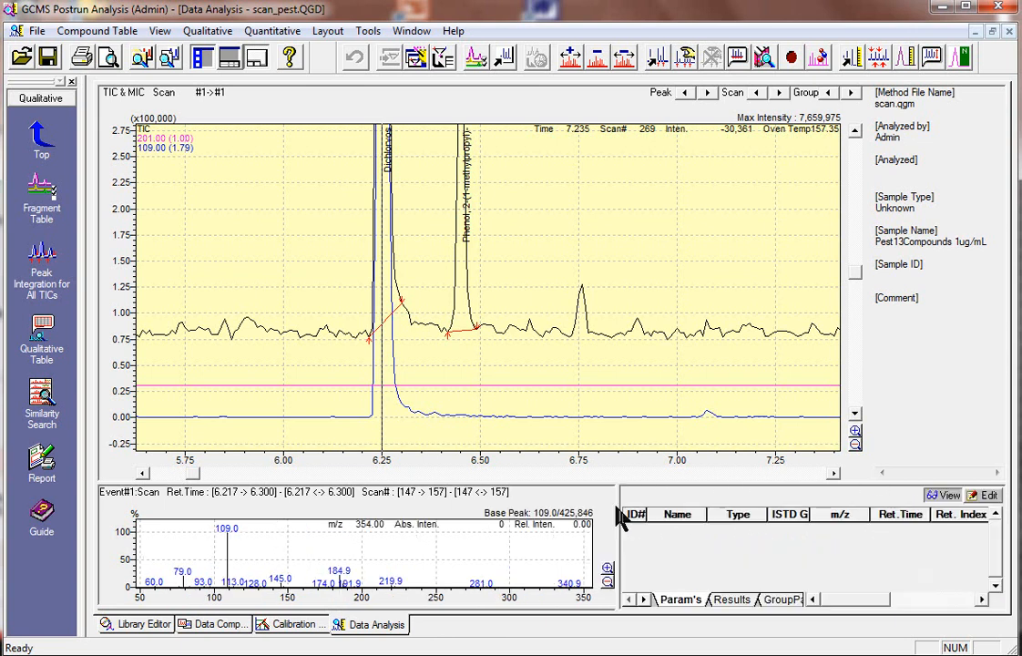
drag(516, 481, 511, 357)
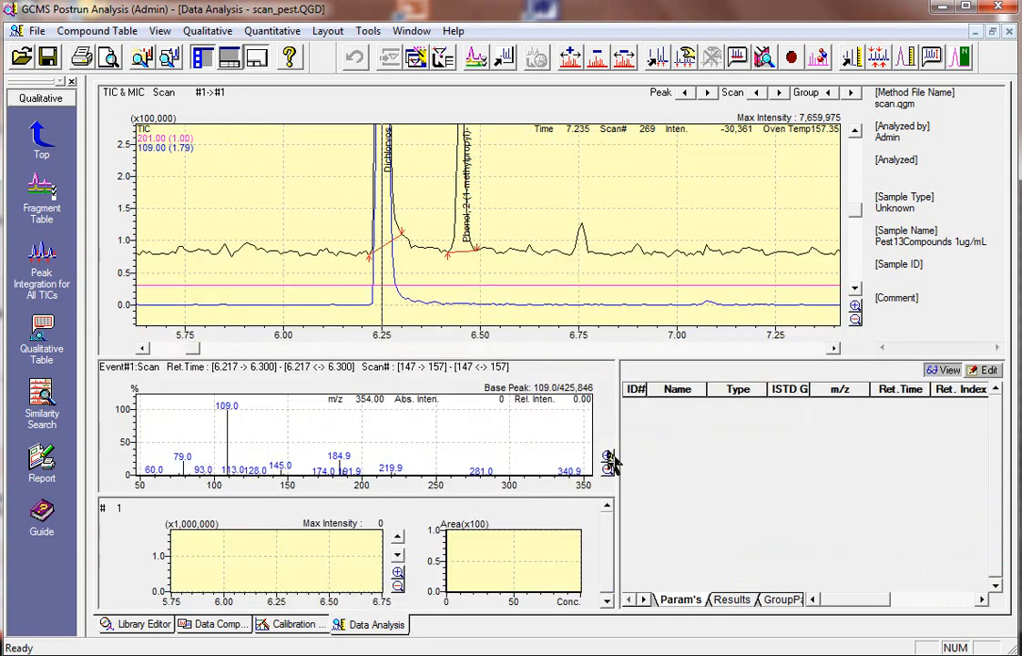
click(45, 139)
click(53, 148)
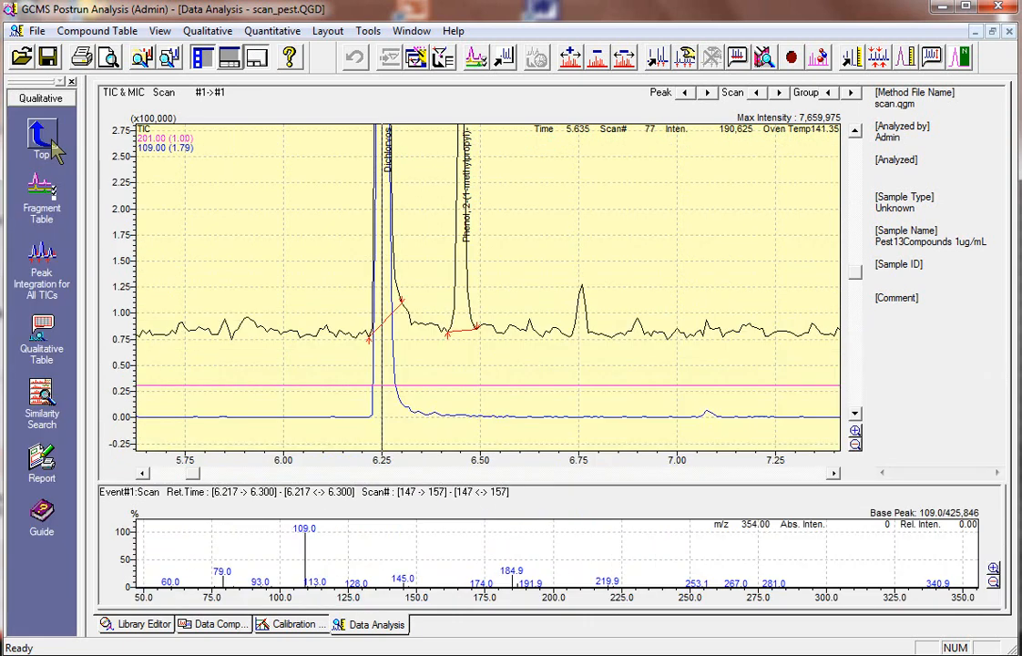
Start a new compound table with the wizard, using the current Spectrum Process Table and all 14 peaks
click(51, 146)
click(41, 203)
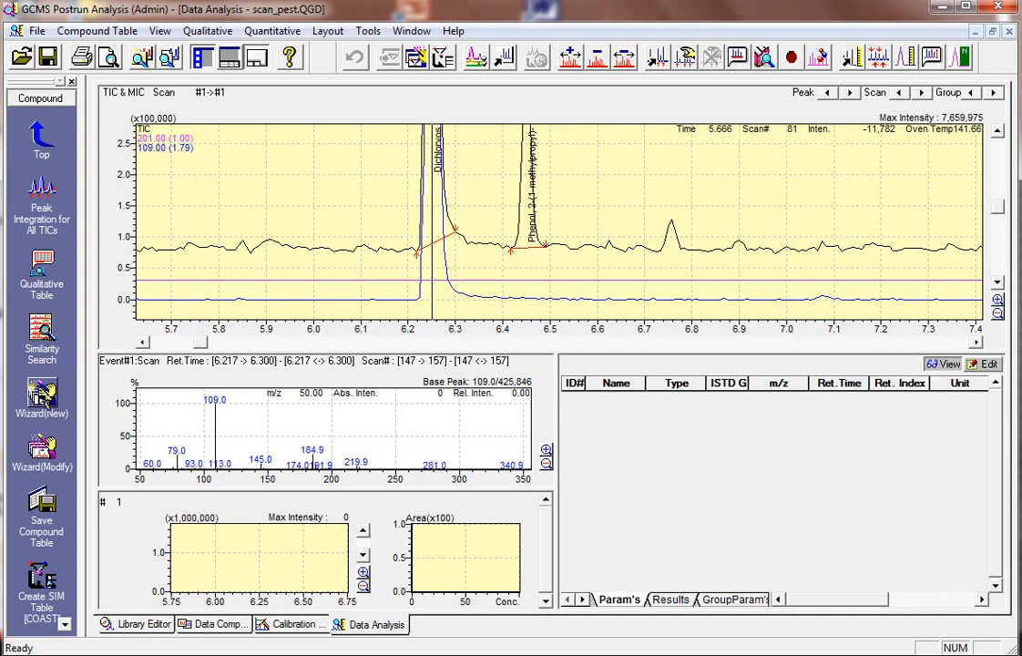
click(42, 401)
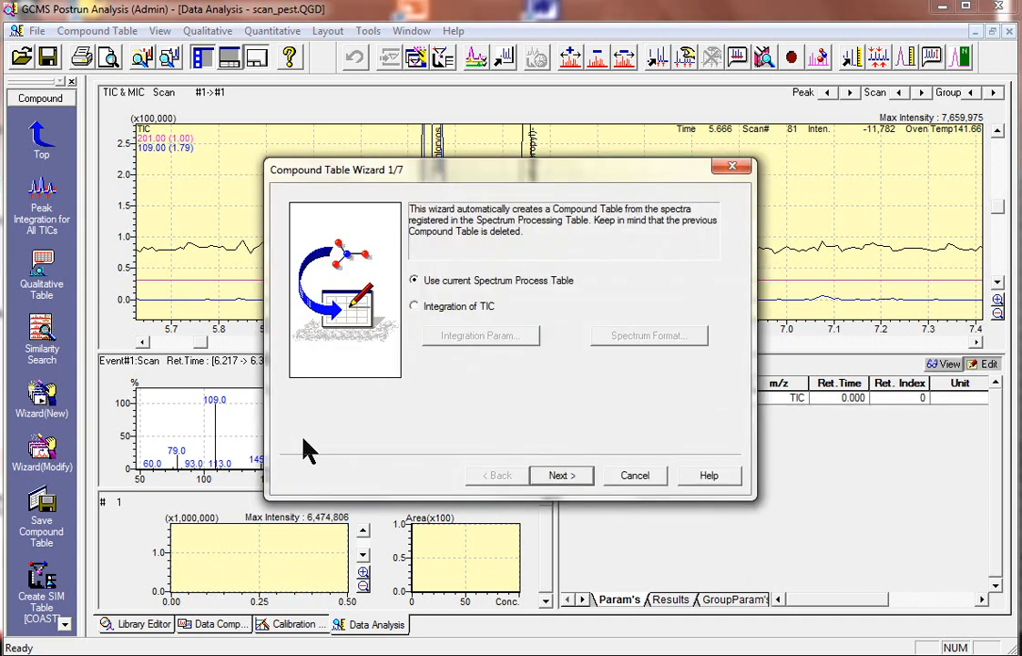
drag(540, 173, 459, 138)
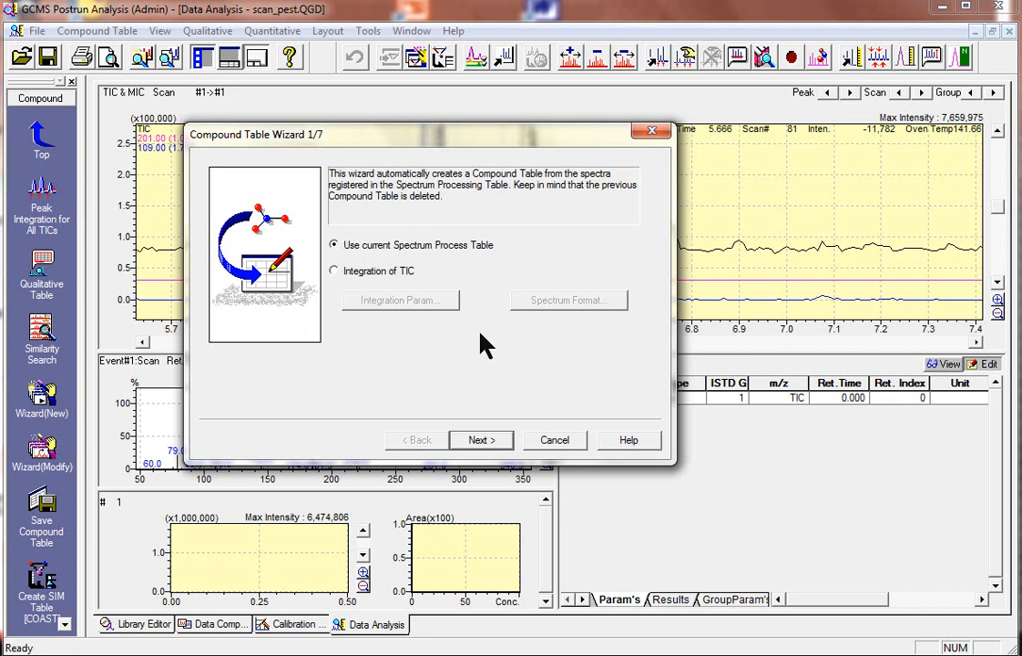
click(485, 440)
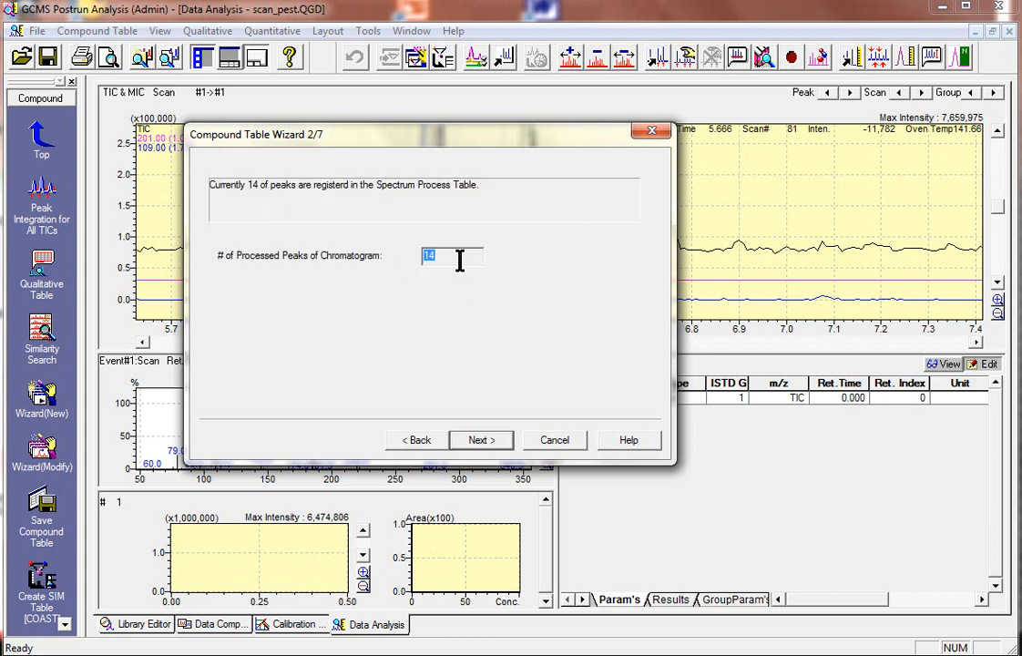
click(499, 448)
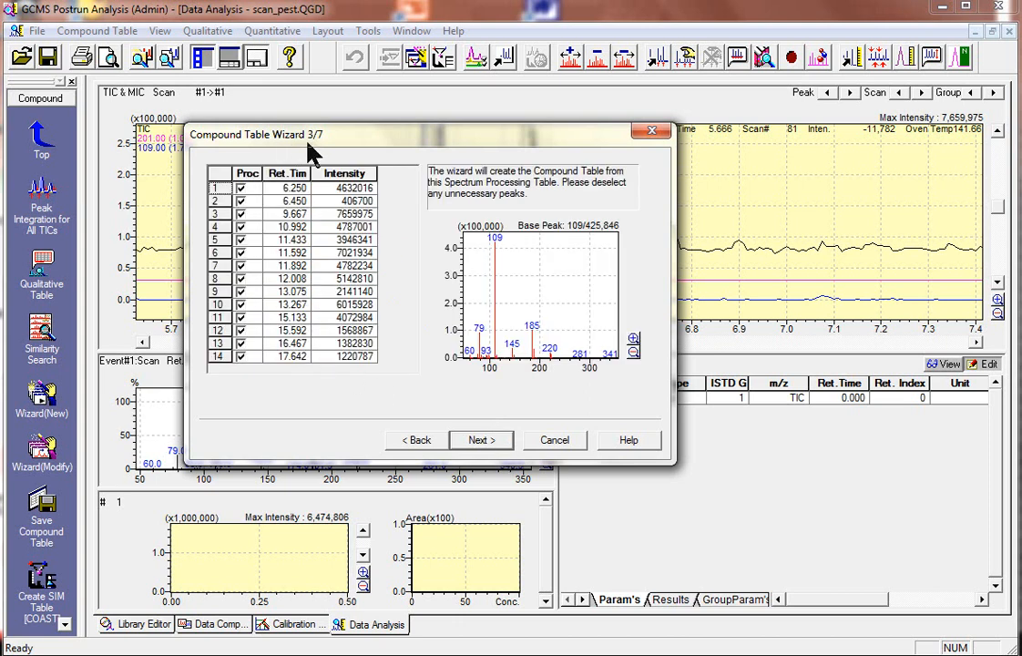
Review the spectra of the first three peaks in the wizard and keep all peaks selected for processing
click(219, 190)
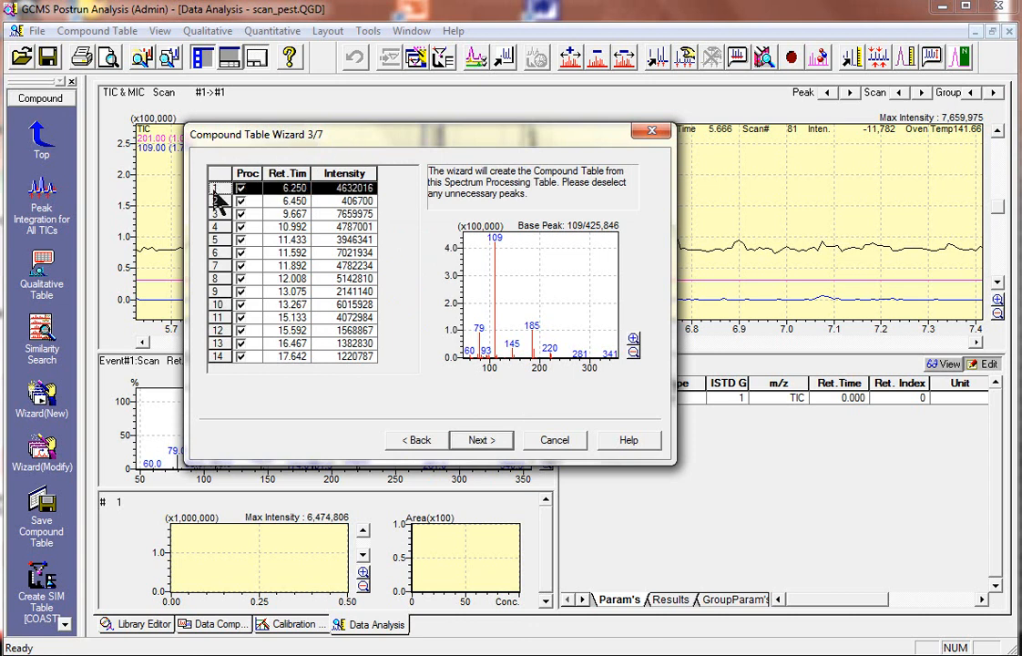
click(218, 201)
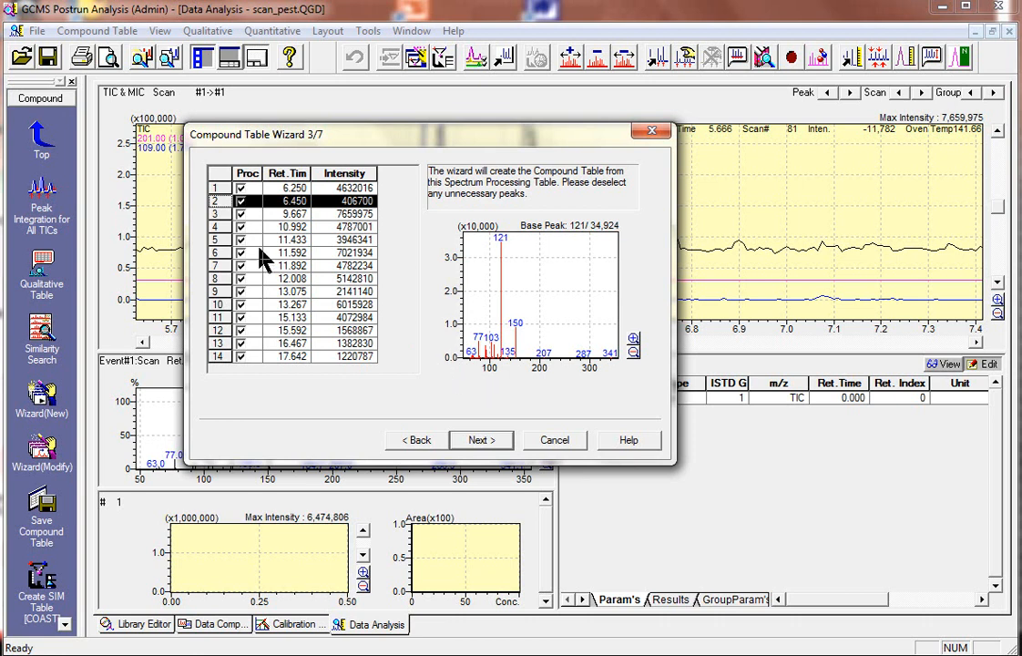
click(242, 214)
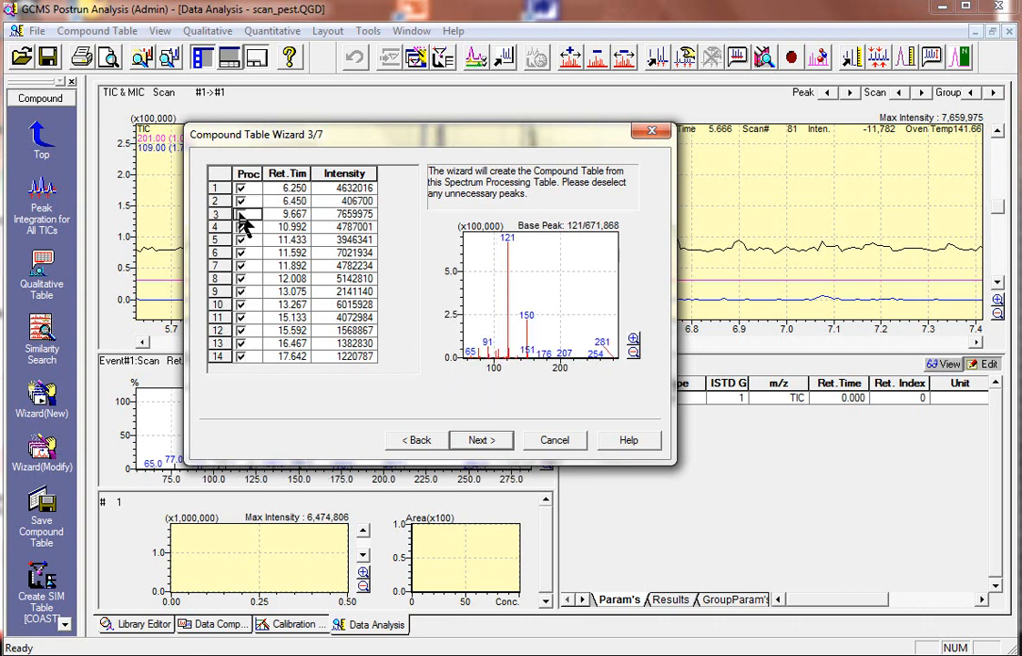
click(242, 215)
click(483, 441)
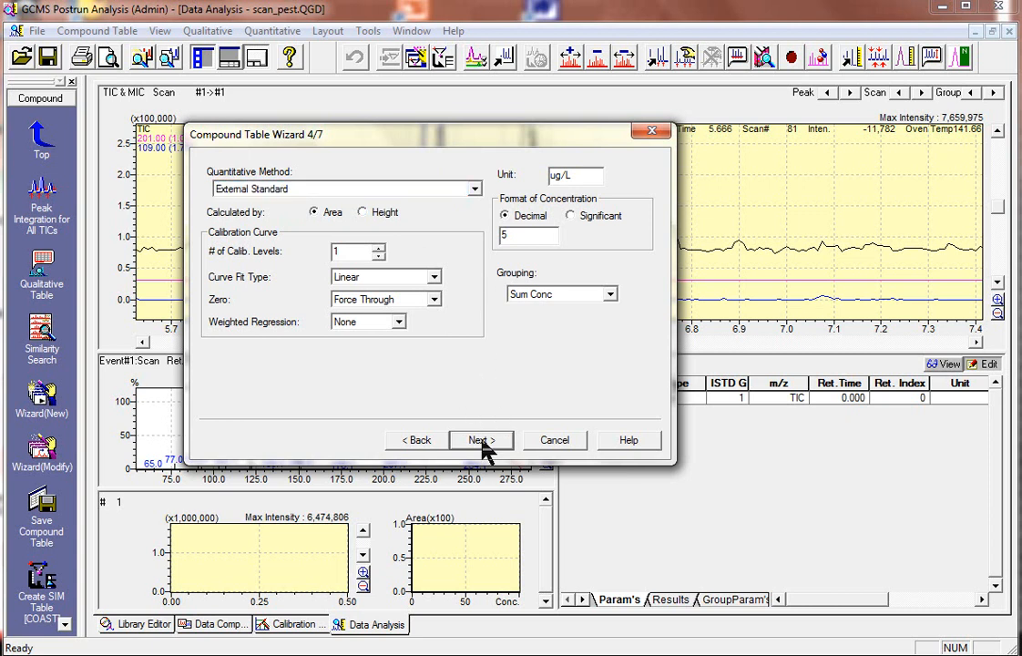
Accept the External Standard settings and two reference ions, and set the mass decimals to 1 Decimal and default ion allowance to 30%
click(484, 446)
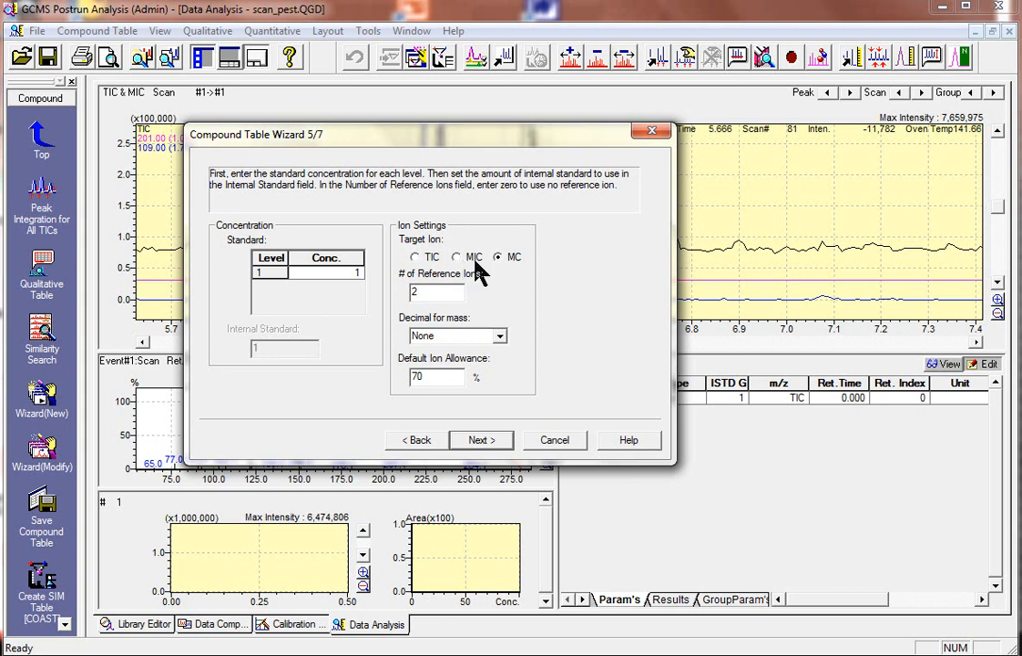
click(442, 292)
click(501, 340)
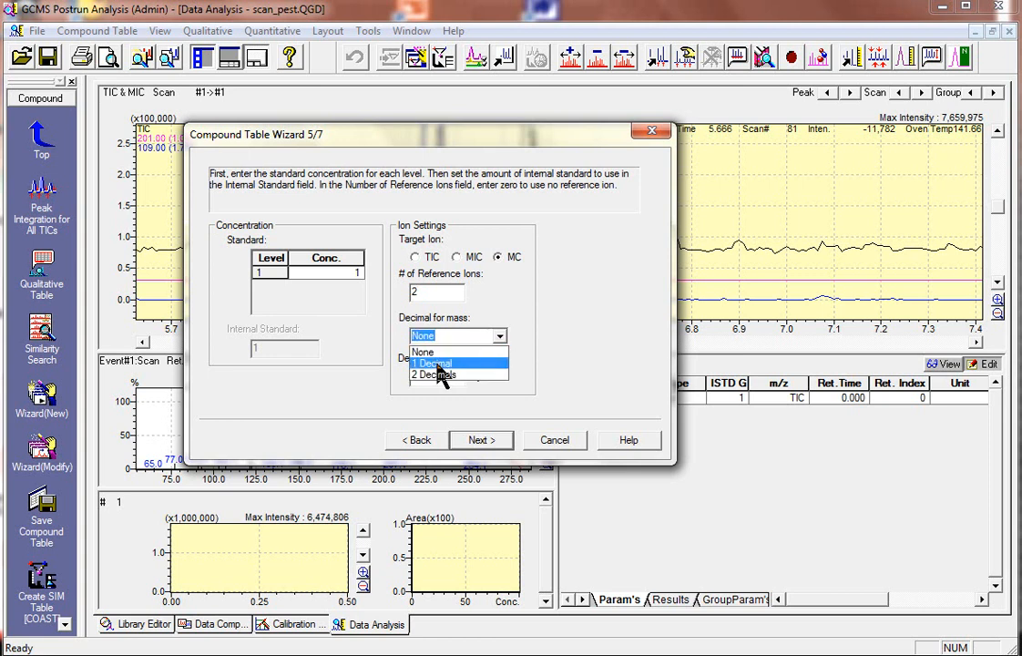
click(436, 365)
click(436, 375)
drag(462, 375, 370, 367)
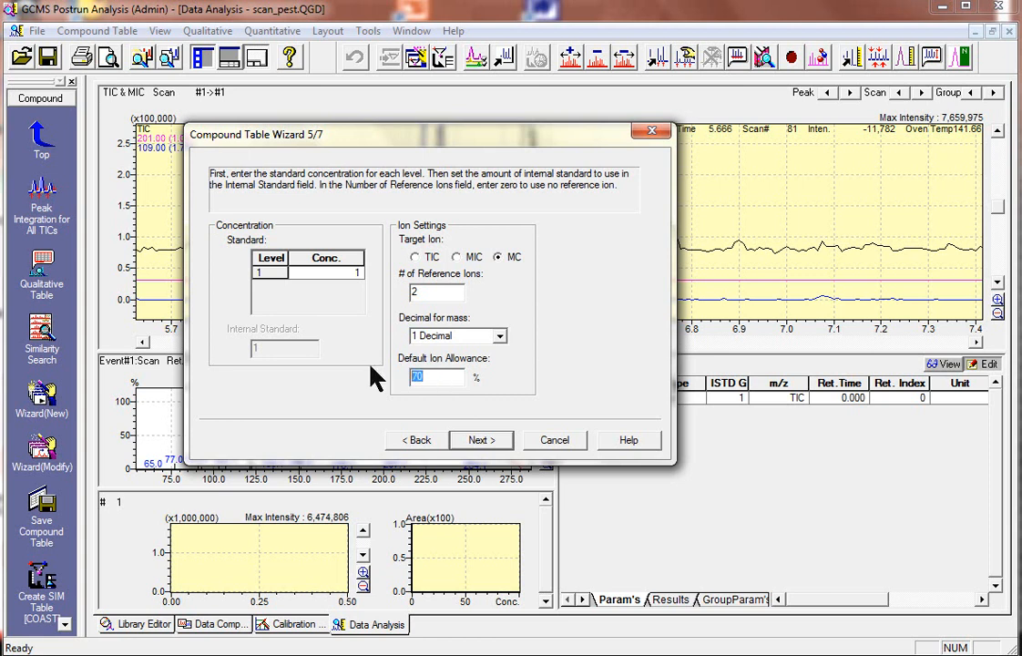
text(30)
click(492, 445)
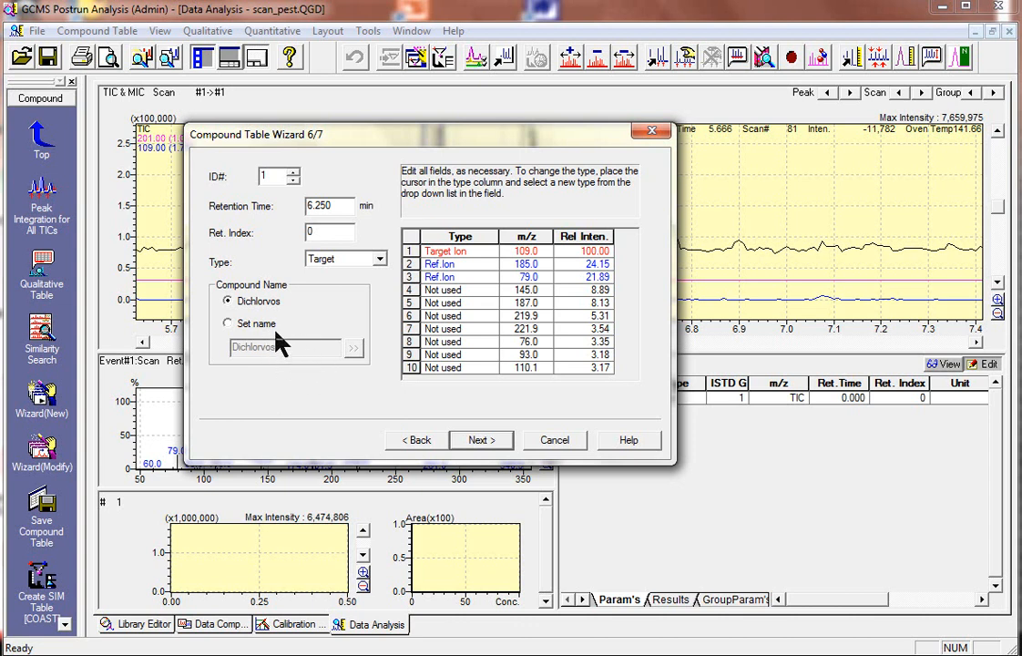
drag(461, 137, 668, 102)
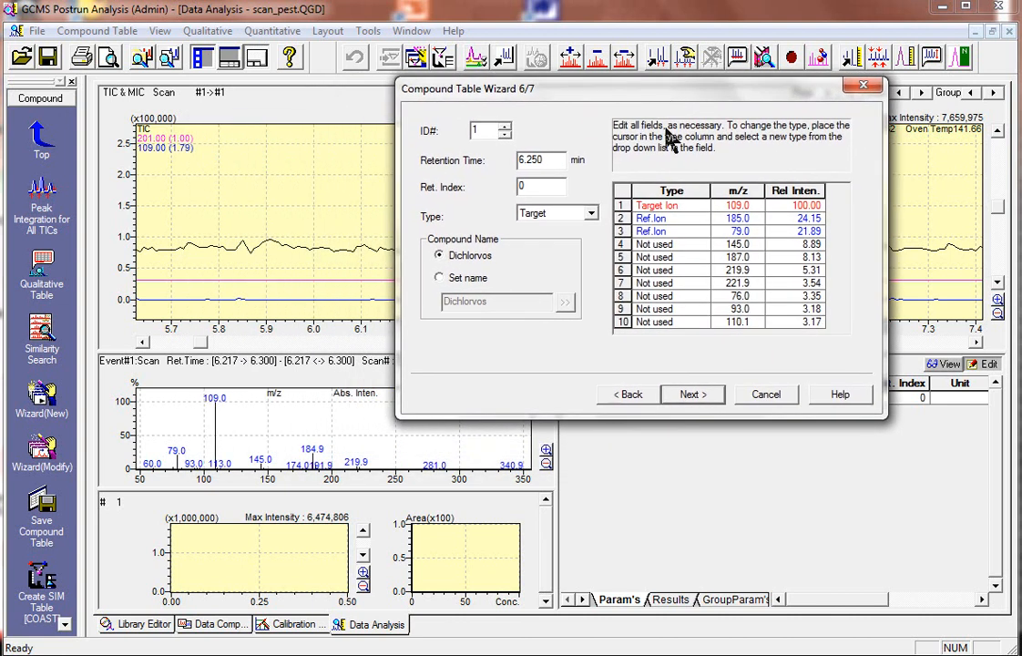
For Dichlorvos, set the m/z 79.0 ion to Not used and make m/z 145.0 a reference ion
click(716, 208)
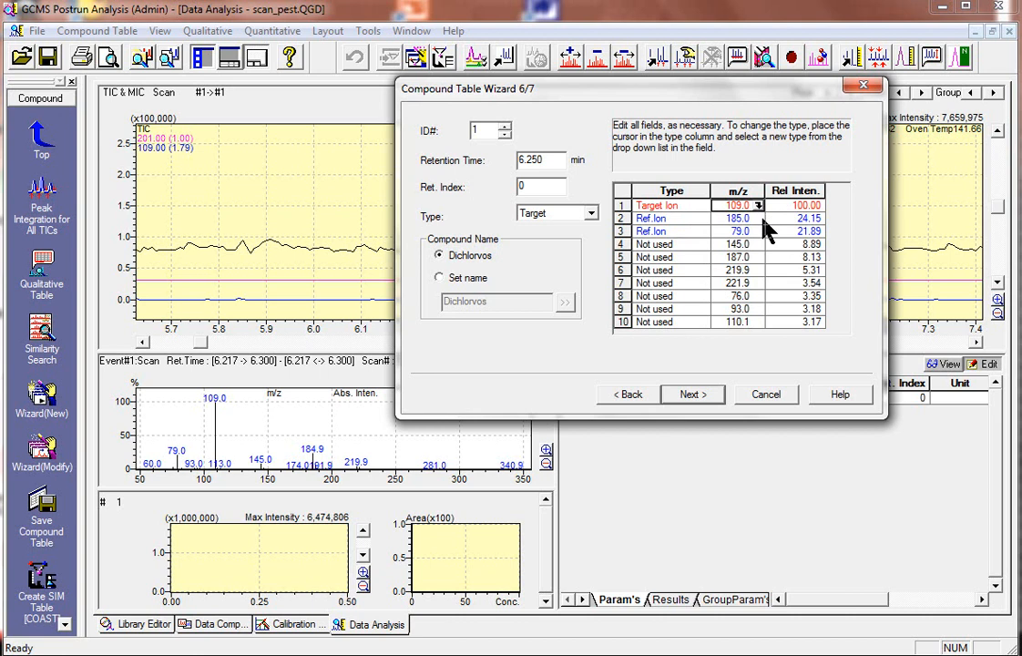
click(706, 231)
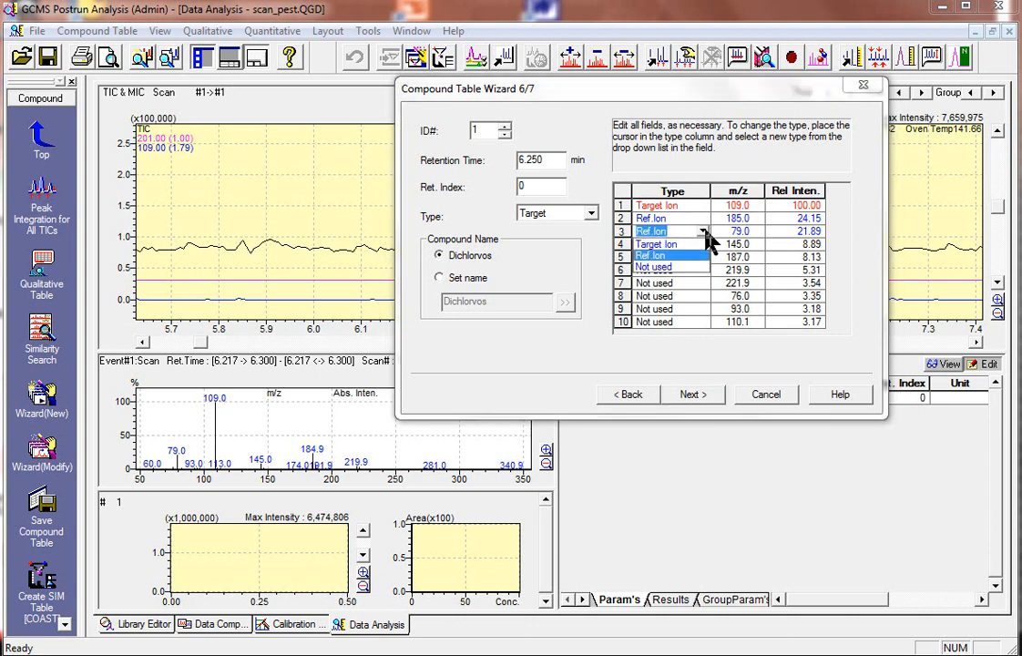
click(672, 268)
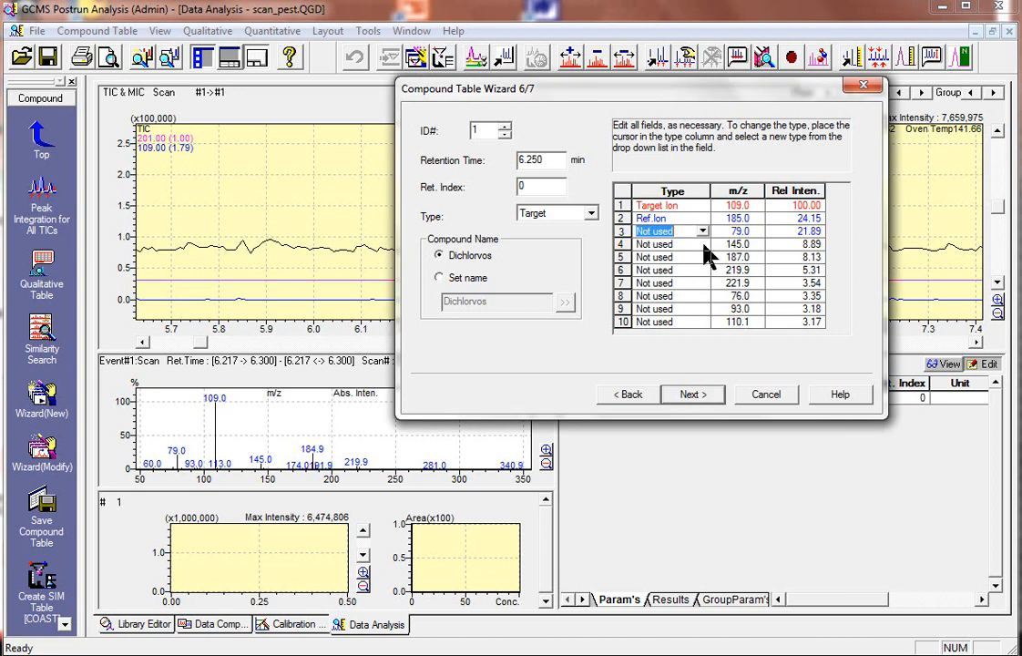
click(706, 243)
click(707, 243)
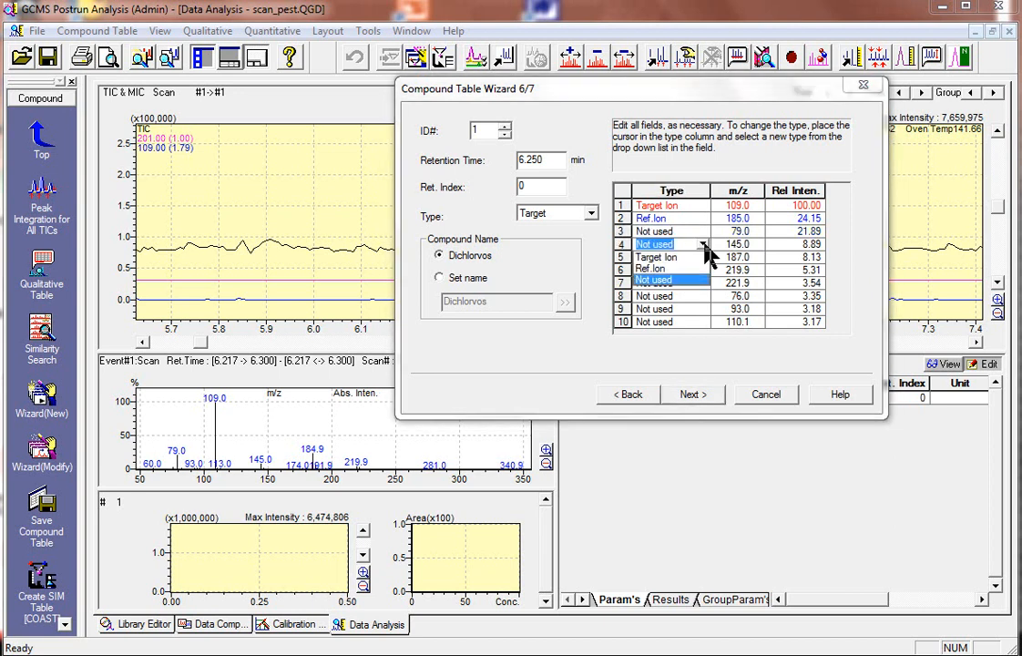
click(660, 269)
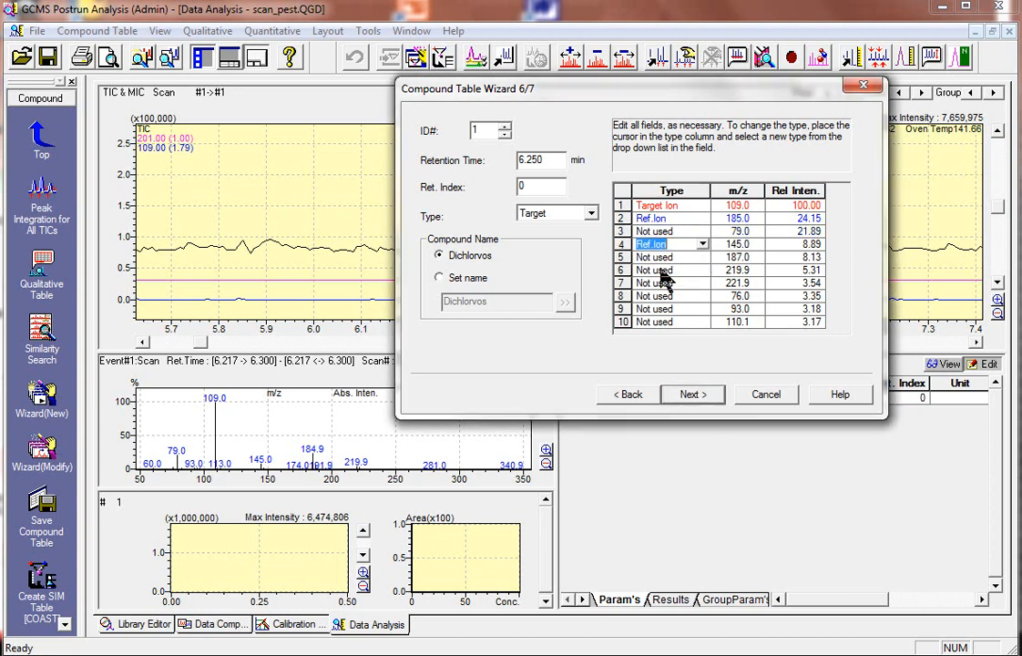
click(759, 283)
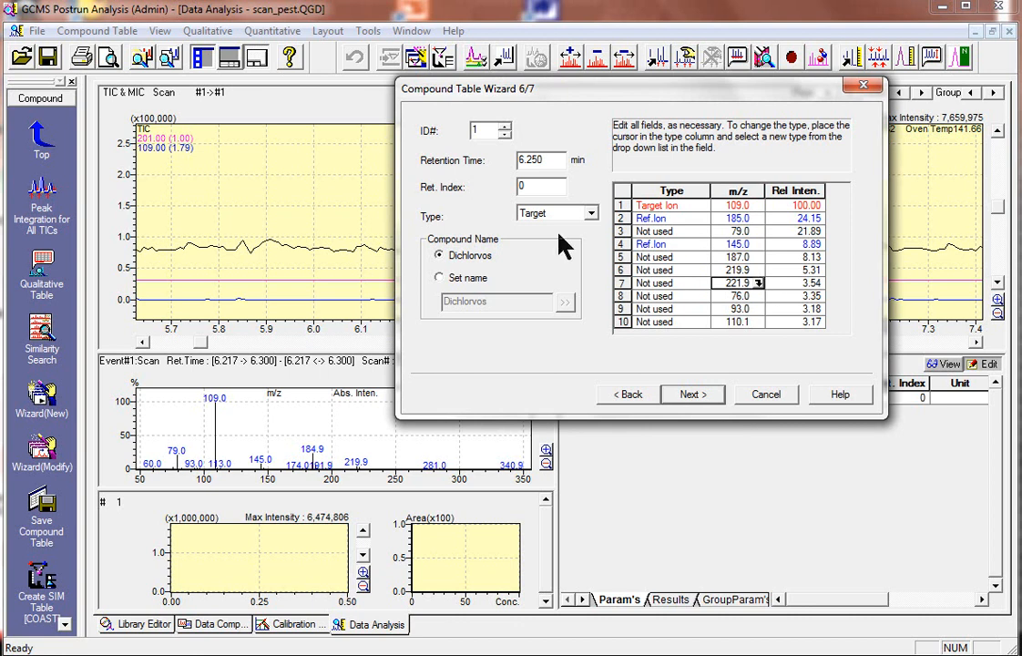
Check the ion assignments of IDs 2 to 6, and finish the wizard to create the compound table
click(506, 128)
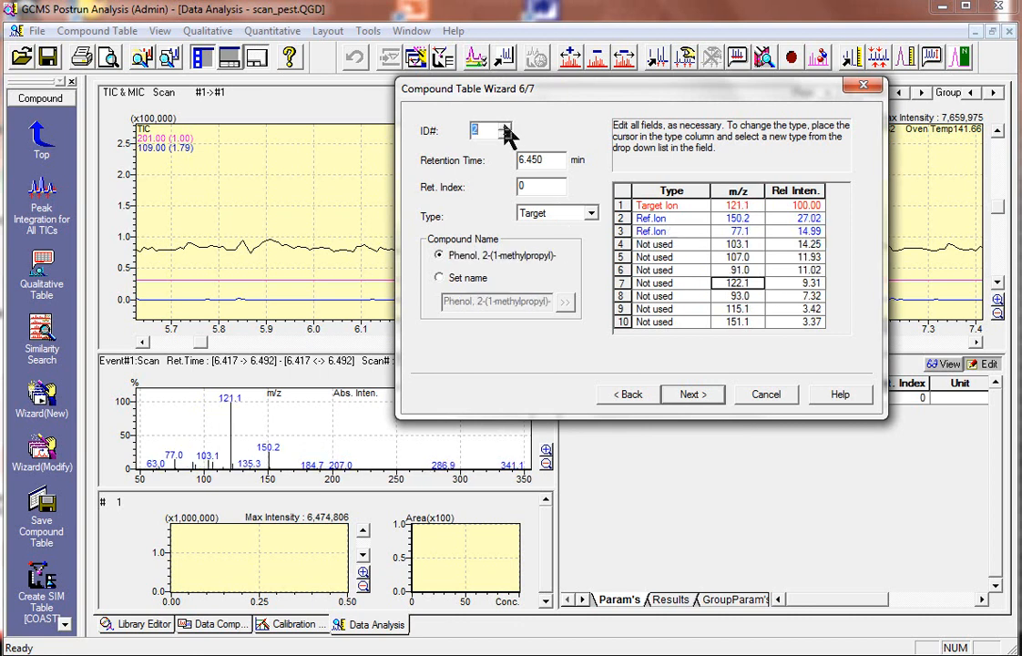
click(506, 129)
click(506, 129)
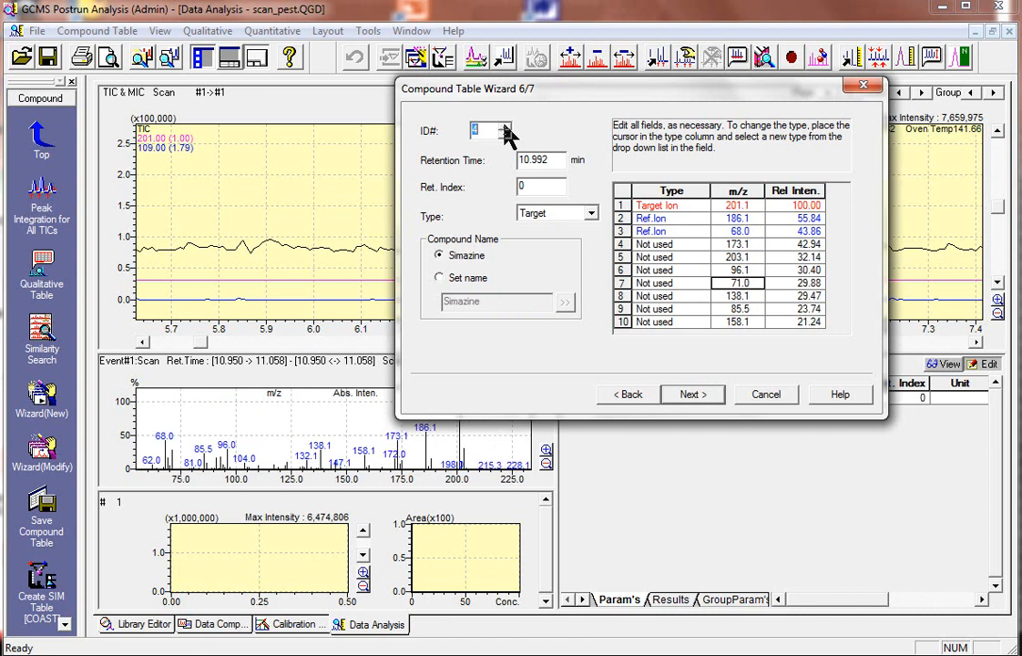
click(505, 129)
click(505, 128)
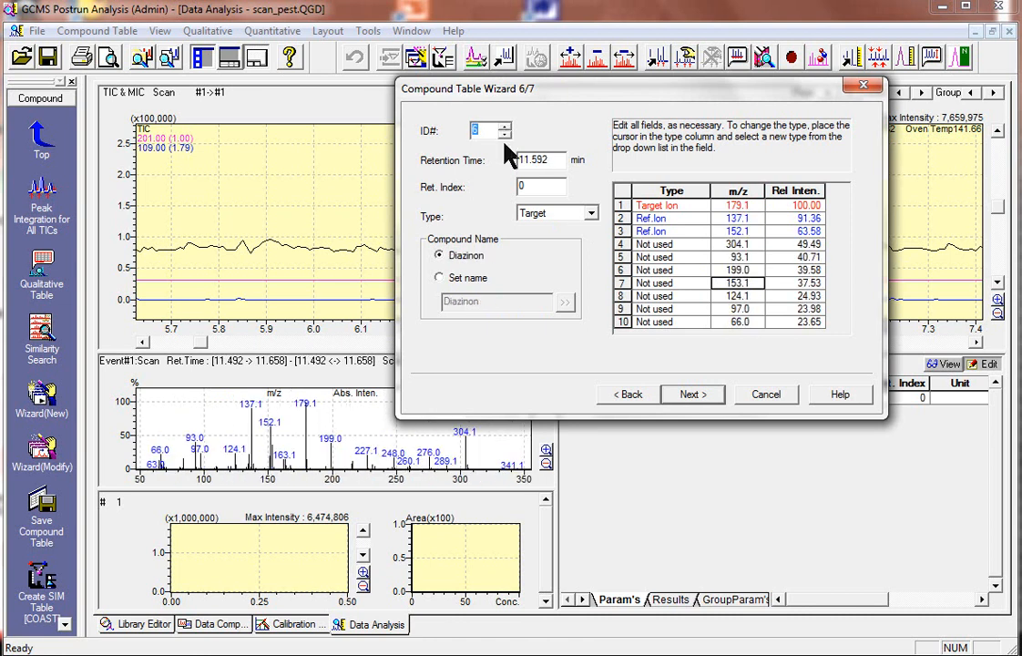
click(692, 398)
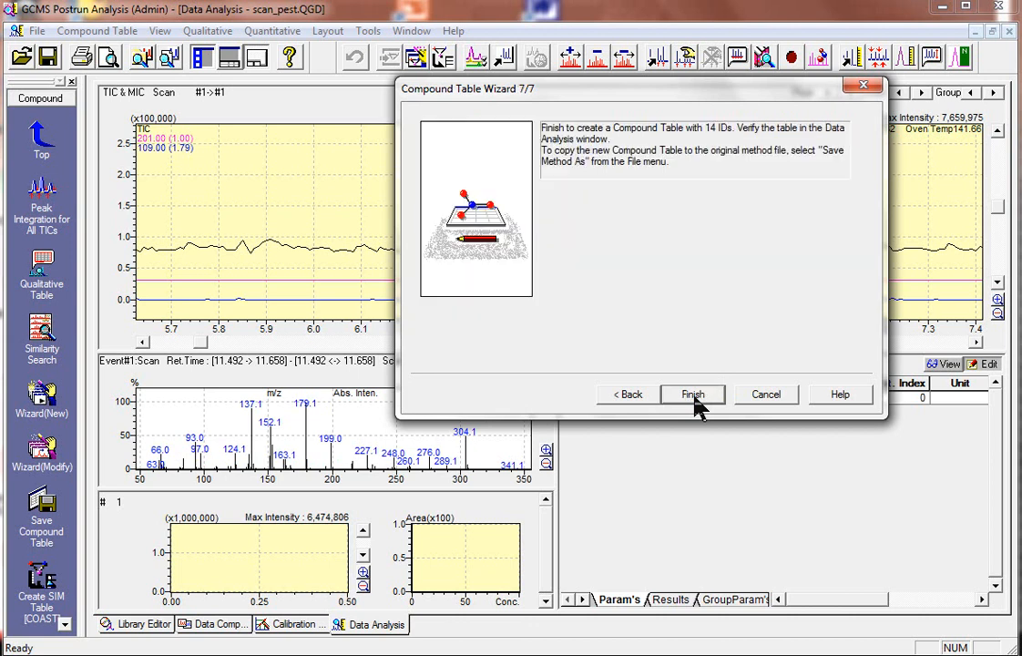
click(694, 395)
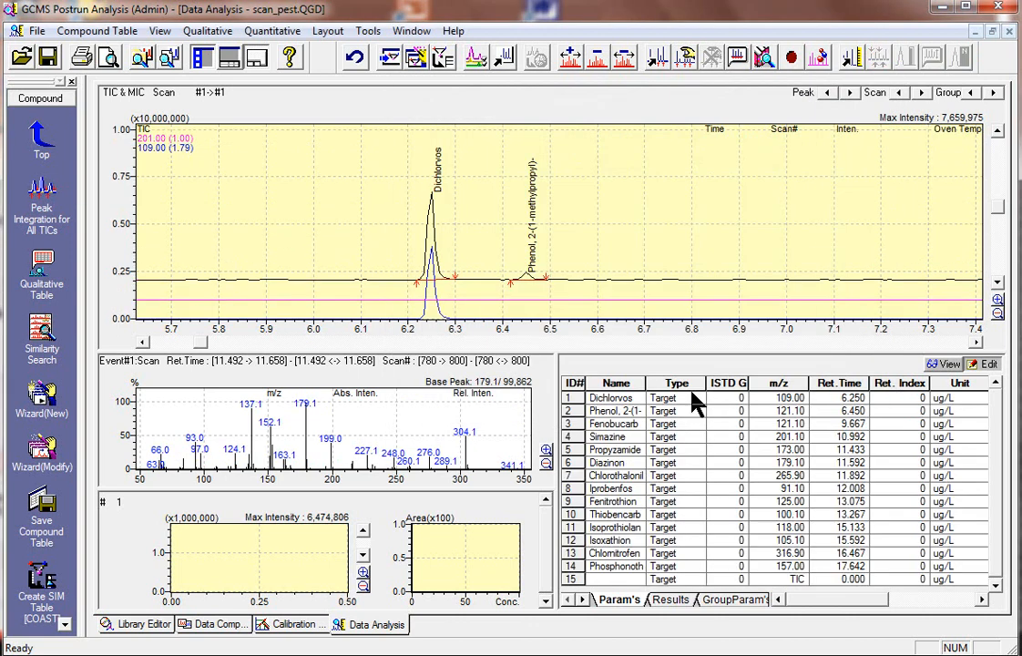
Switch the compound table to View mode in a taller pane and display the Dichlorvos spectrum
click(944, 363)
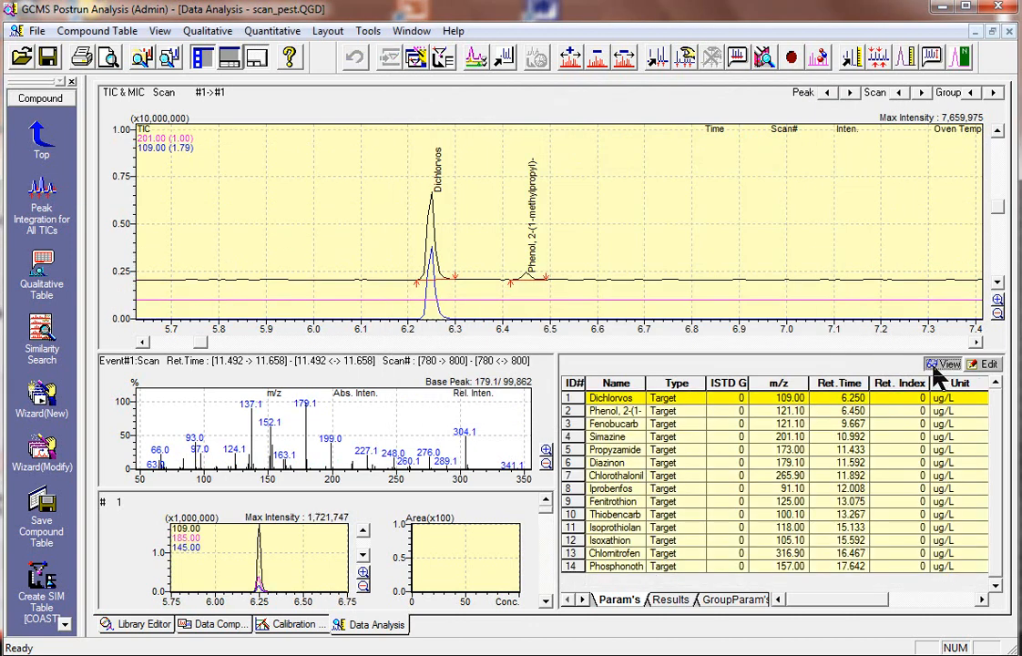
drag(696, 355, 689, 307)
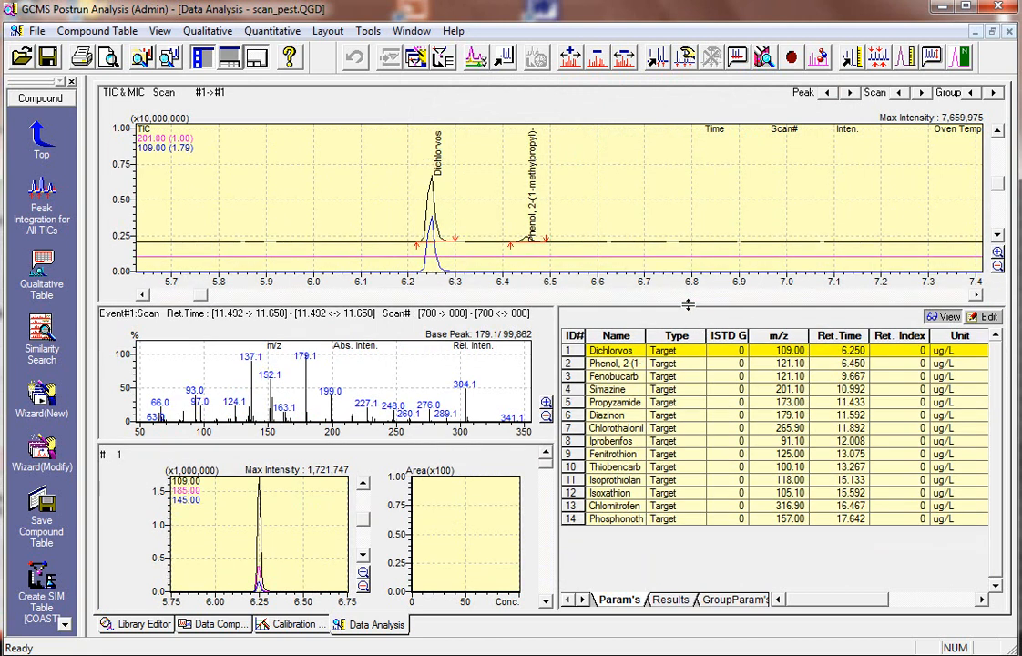
click(614, 352)
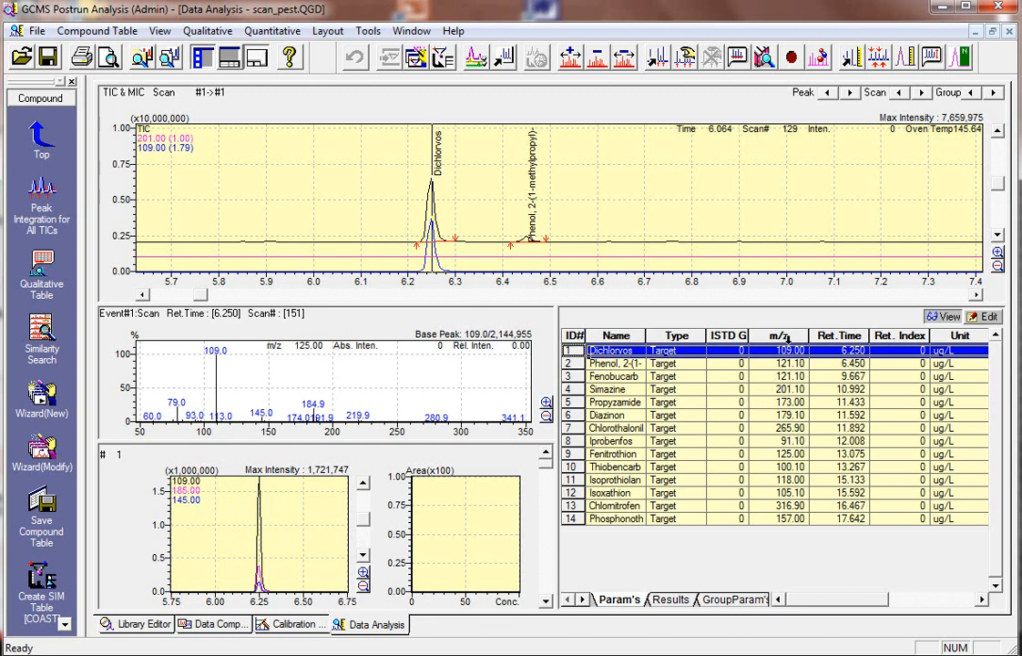
Inspect the reference ion m/z values, ratios and allowances for Dichlorvos in the compound table
click(842, 355)
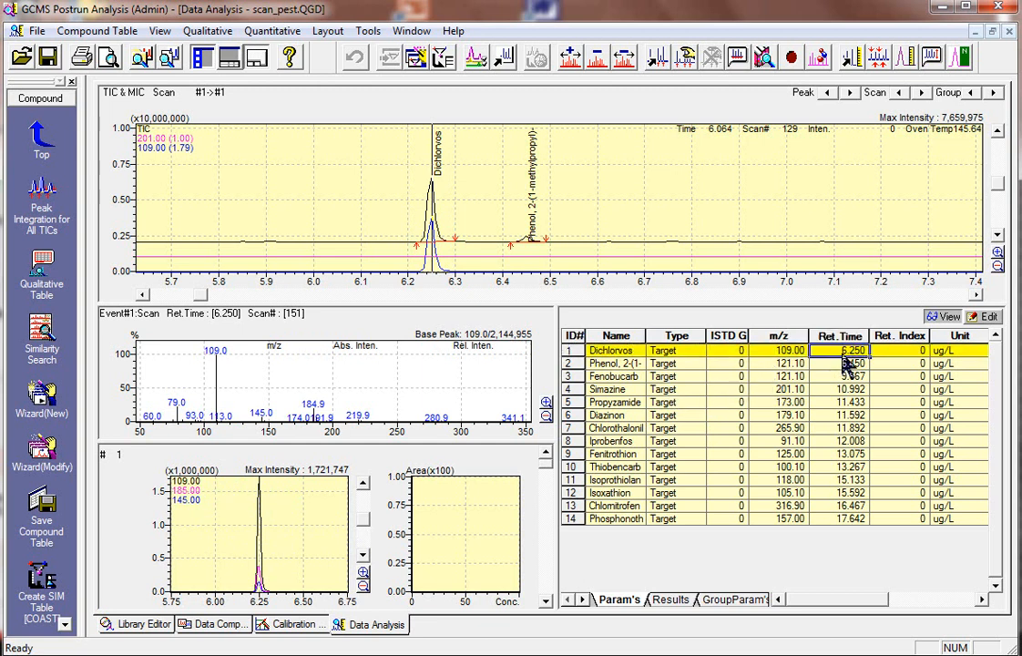
click(982, 600)
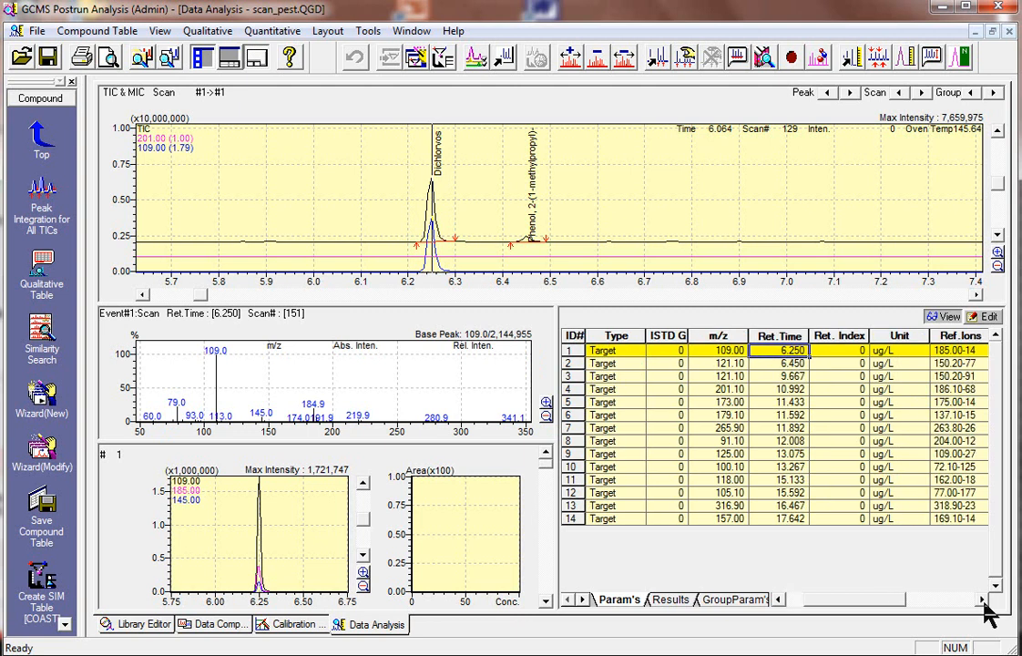
click(982, 599)
click(982, 600)
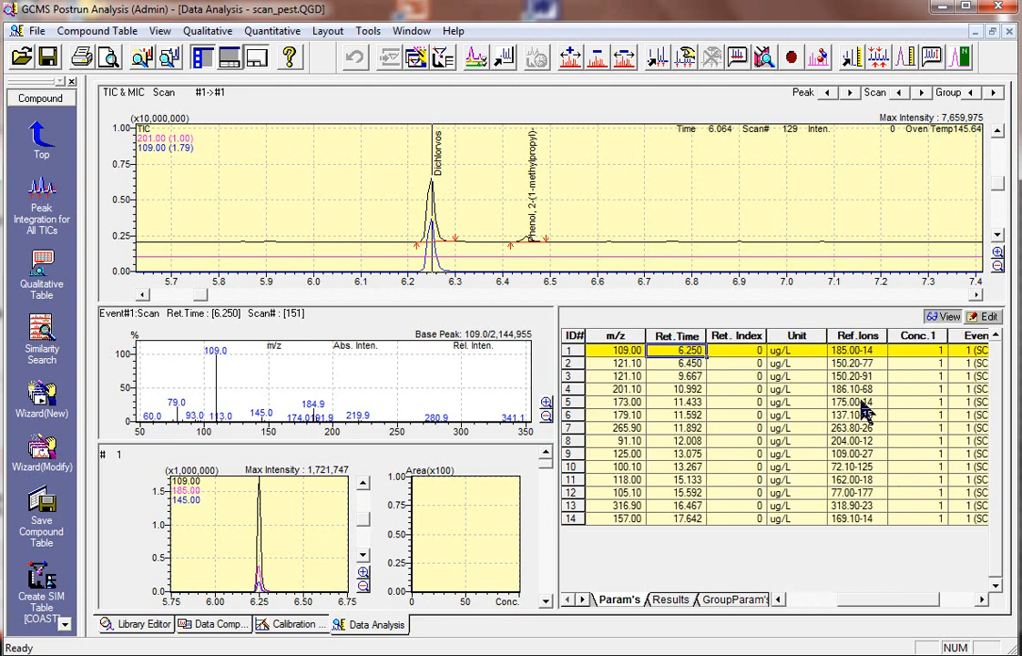
double_click(887, 353)
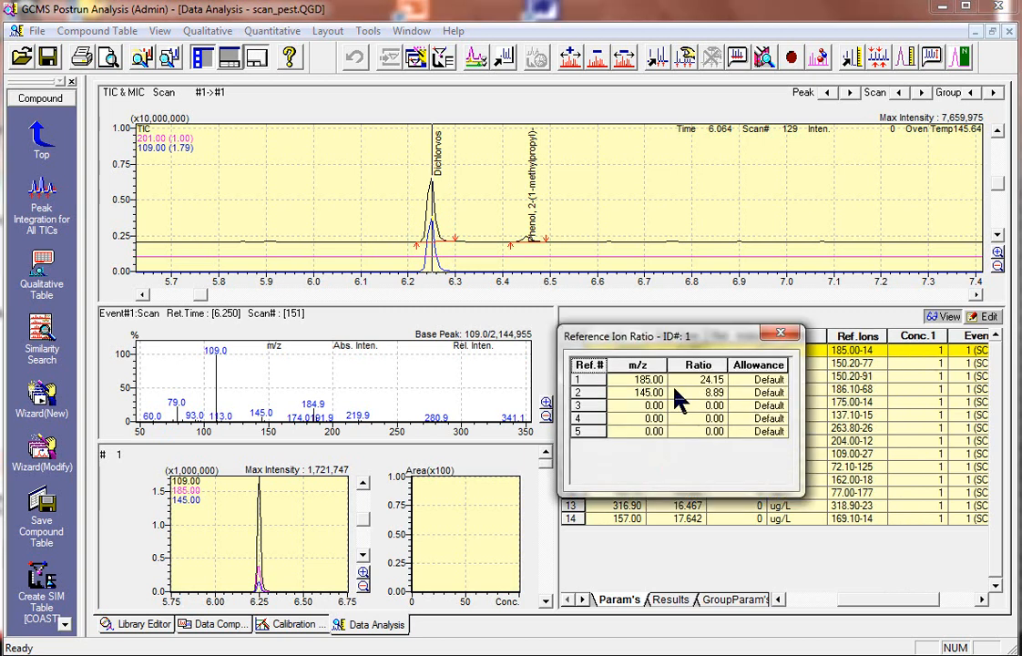
click(638, 393)
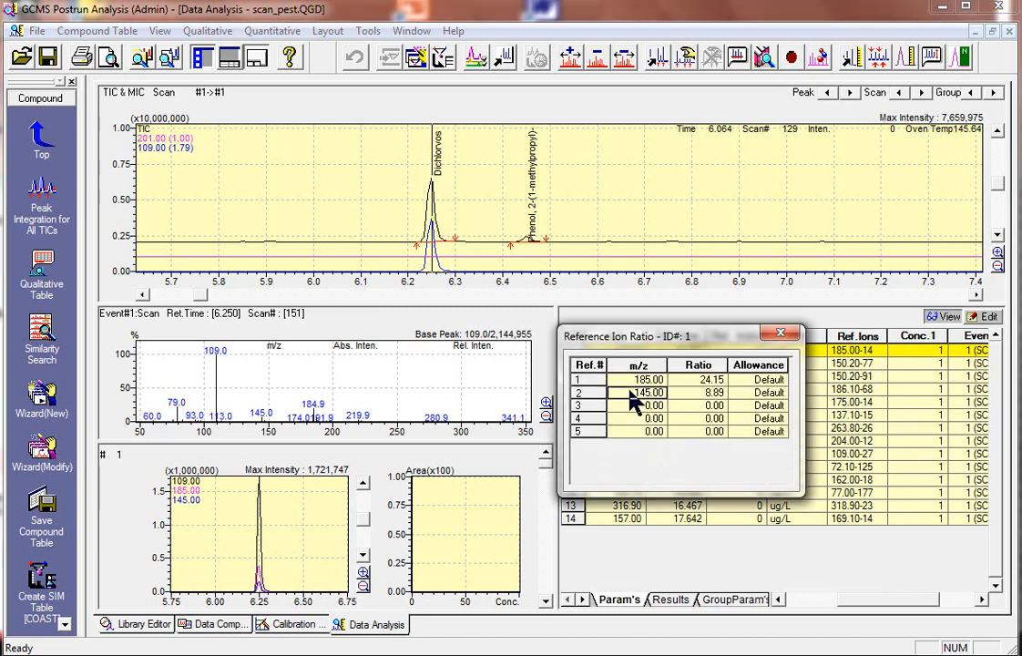
click(747, 386)
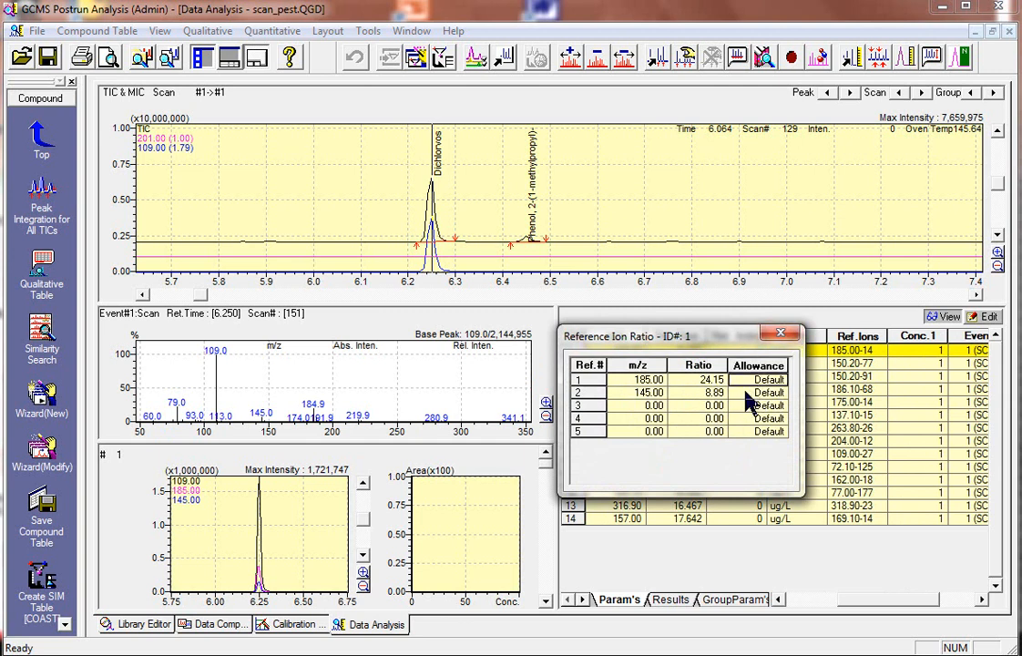
click(781, 333)
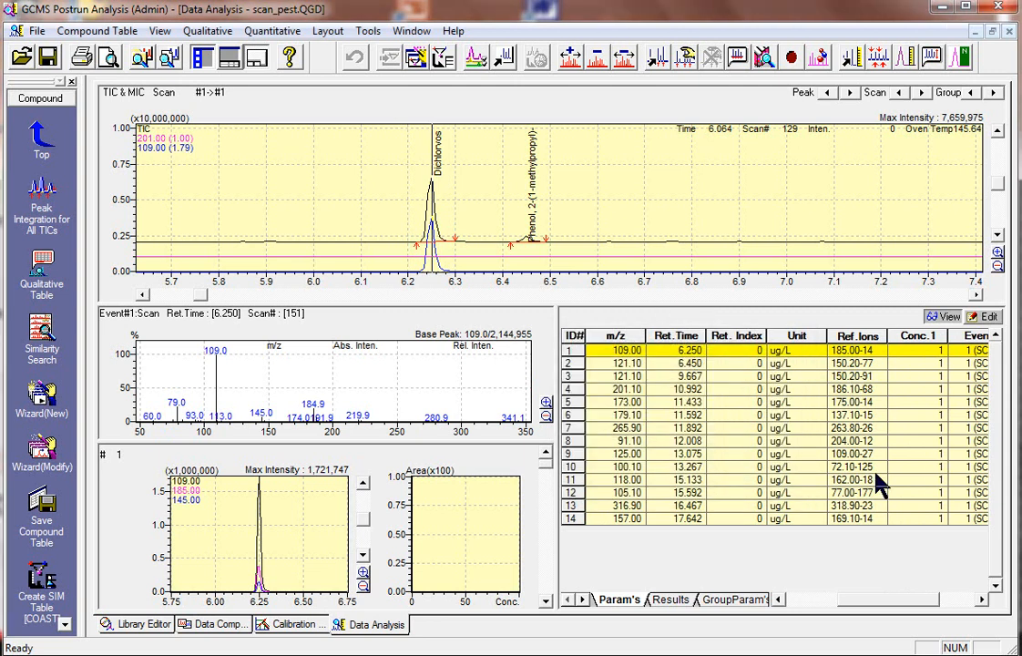
Display the standard spectrum below the measured Dichlorvos spectrum and enlarge the spectrum pane
click(981, 600)
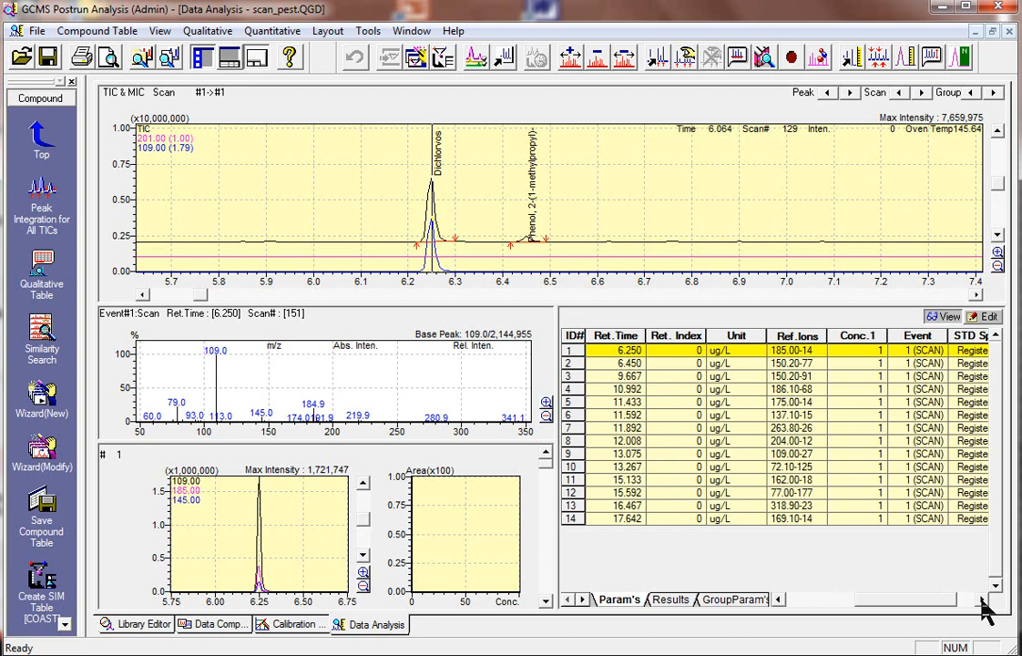
click(982, 599)
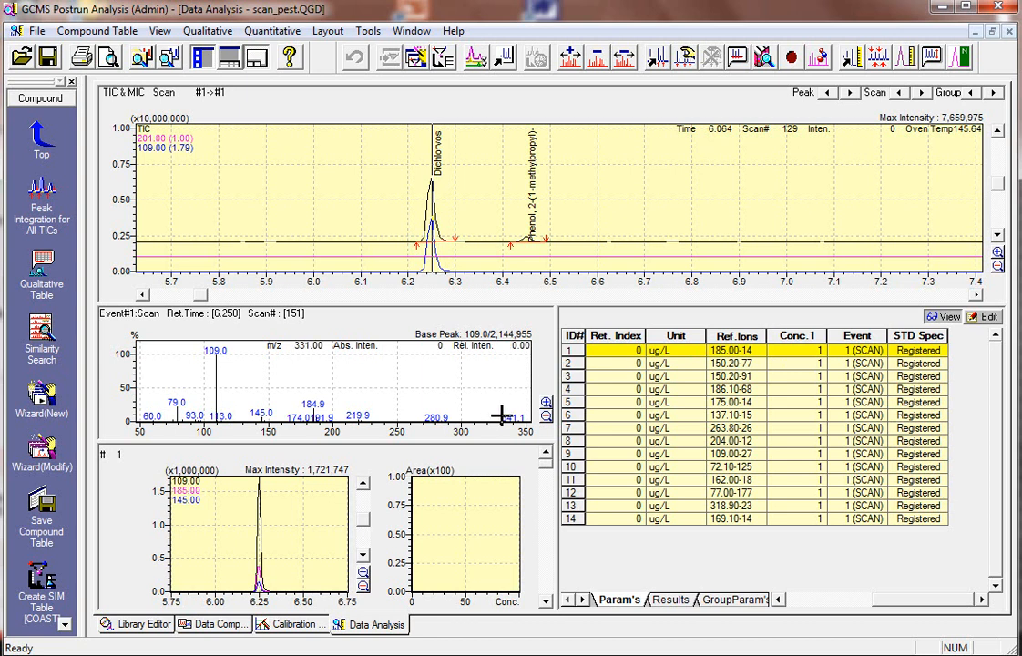
right_click(350, 394)
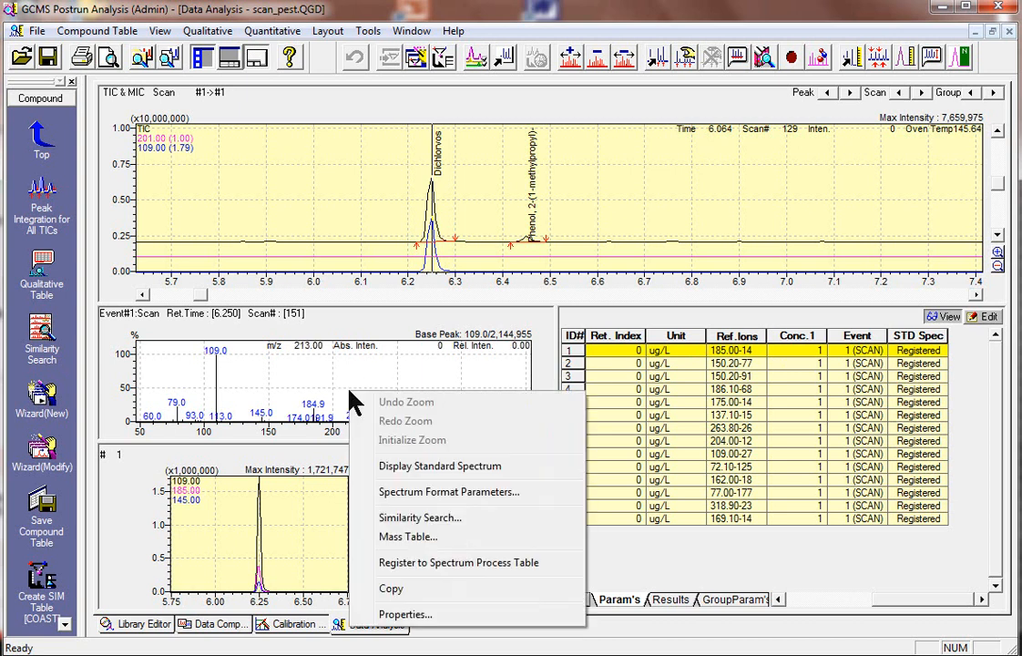
click(434, 467)
drag(383, 443, 392, 509)
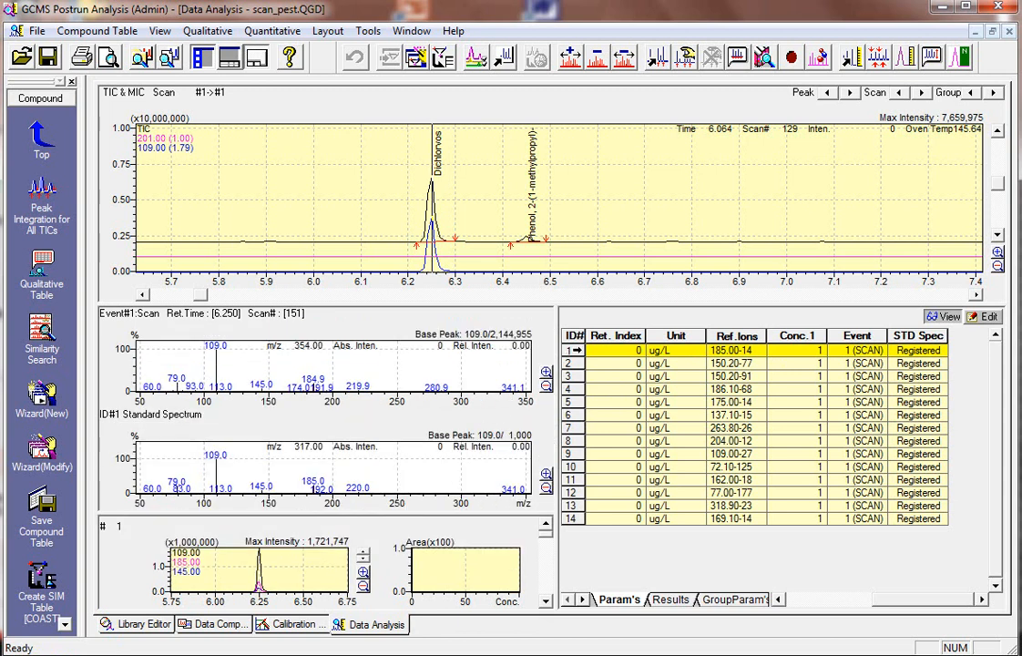
Compare the measured and standard spectra of compounds 1 to 4 in the compound table
click(589, 356)
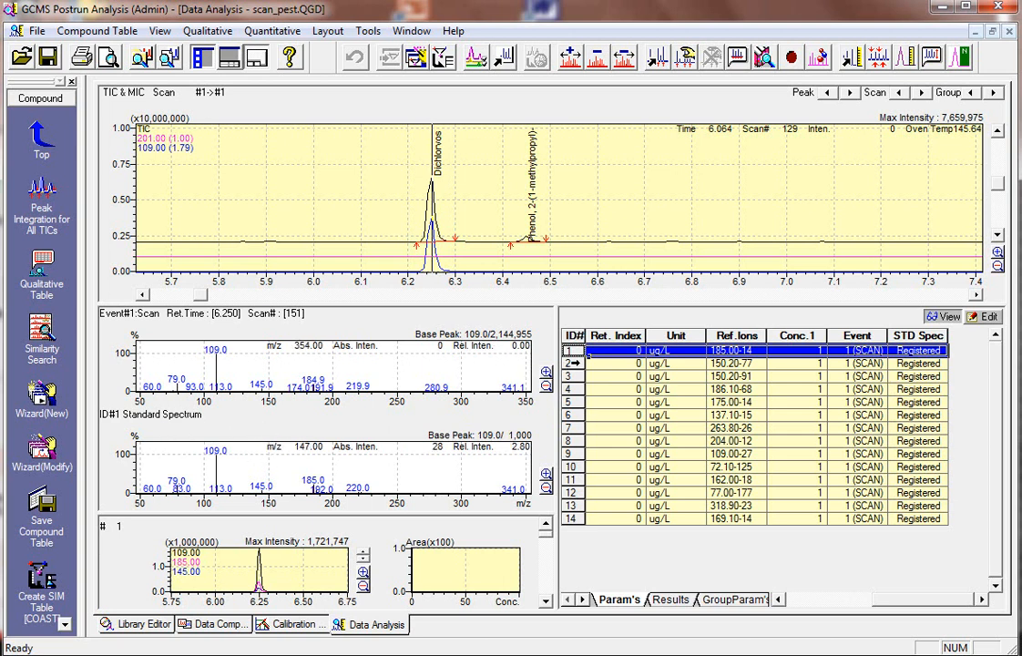
click(588, 365)
click(588, 378)
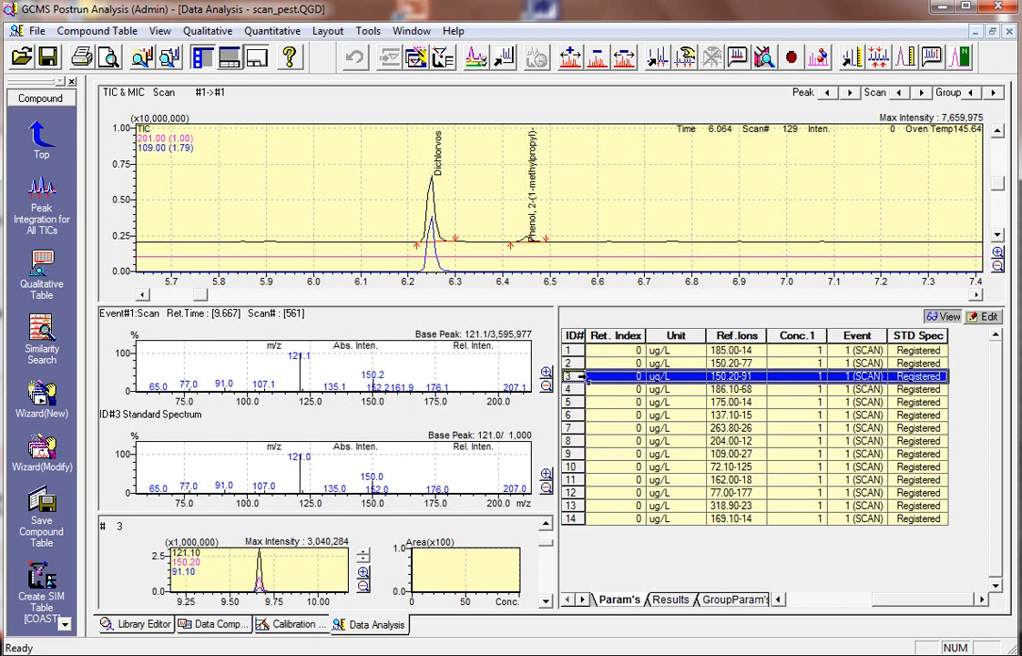
click(584, 389)
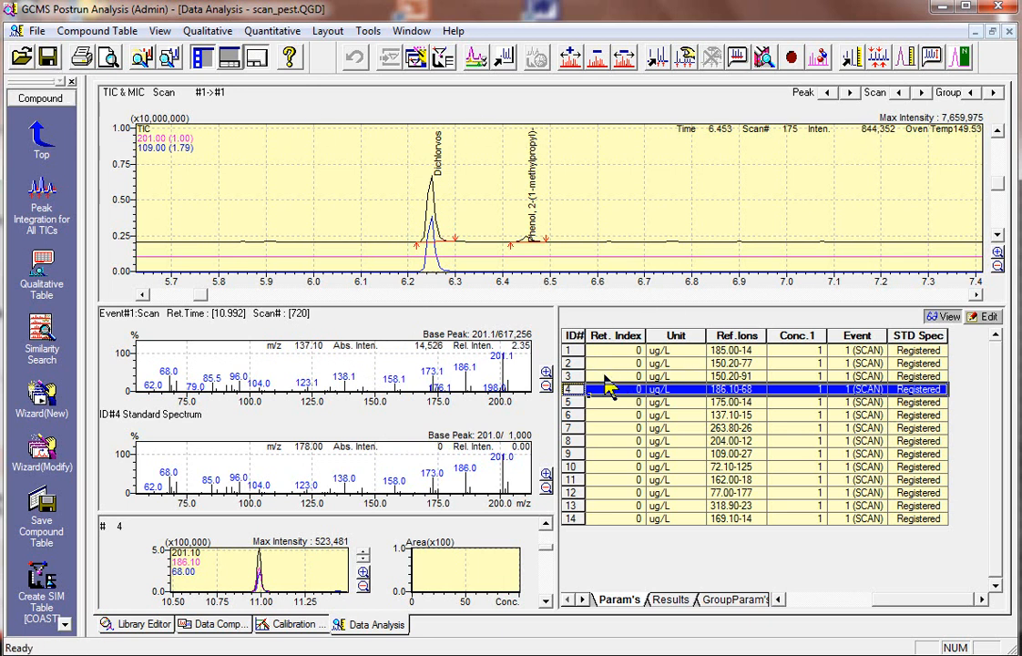
Save the method as calib.qgm in the Sample folder, using Current Settings with all parameter groups included
click(37, 31)
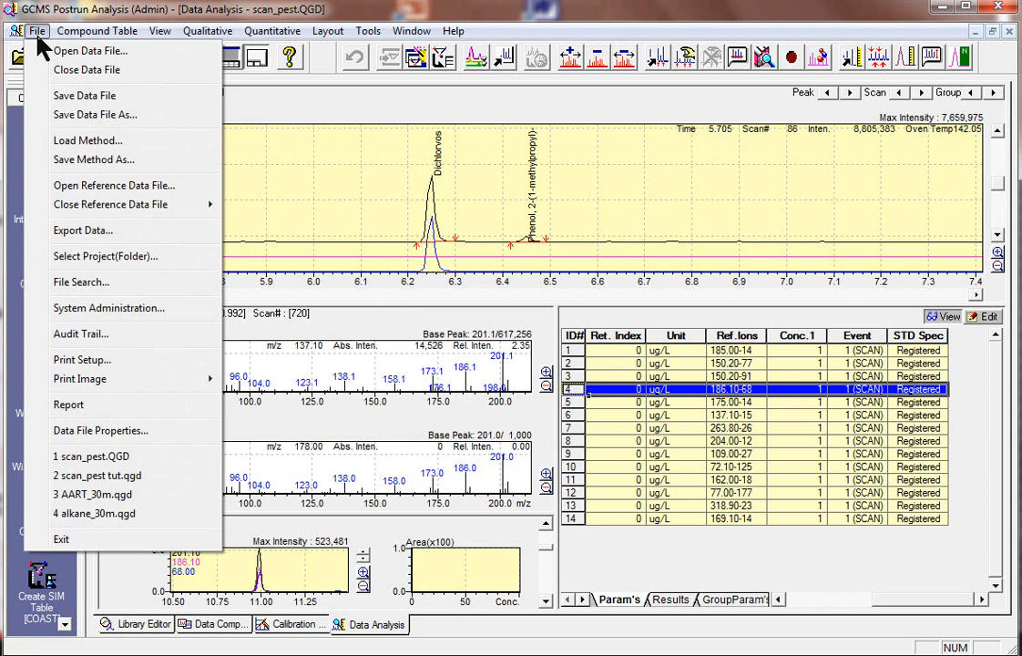
click(91, 160)
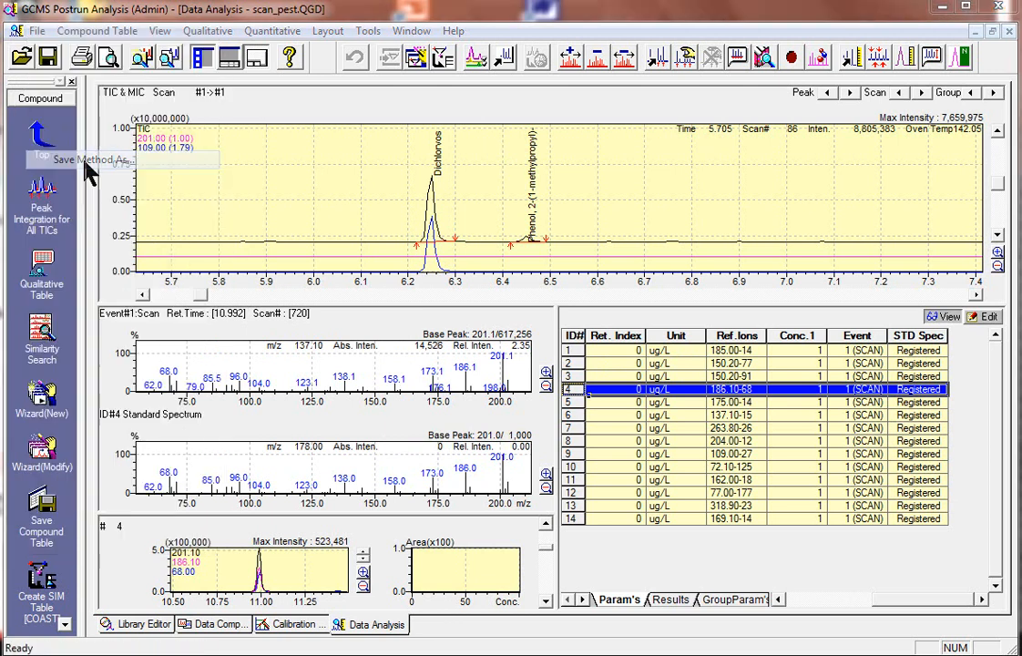
drag(428, 125, 392, 60)
double_click(304, 539)
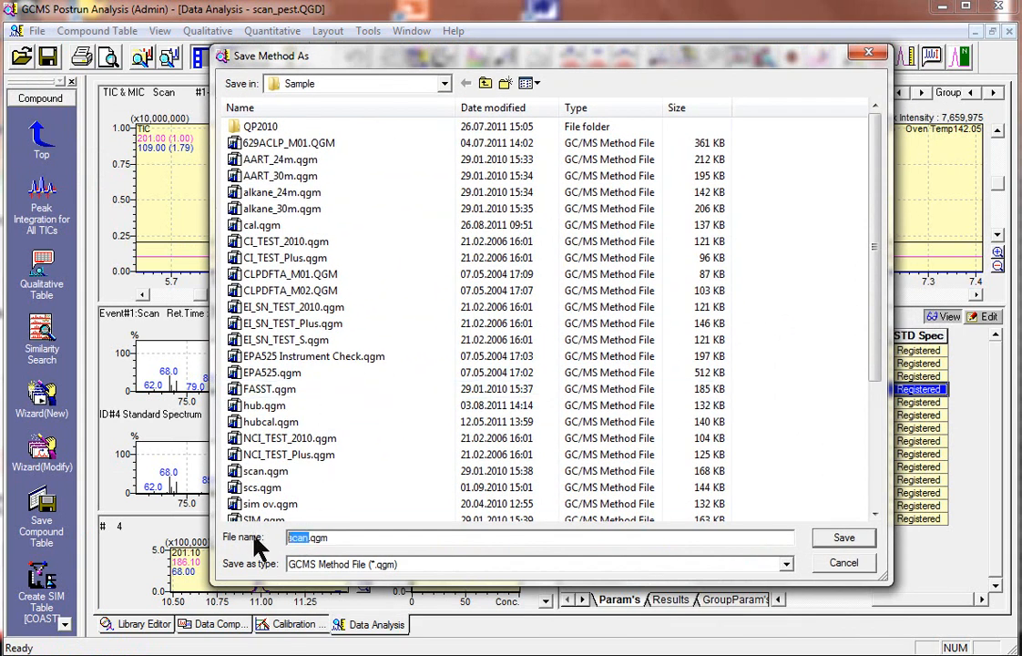
text(calib)
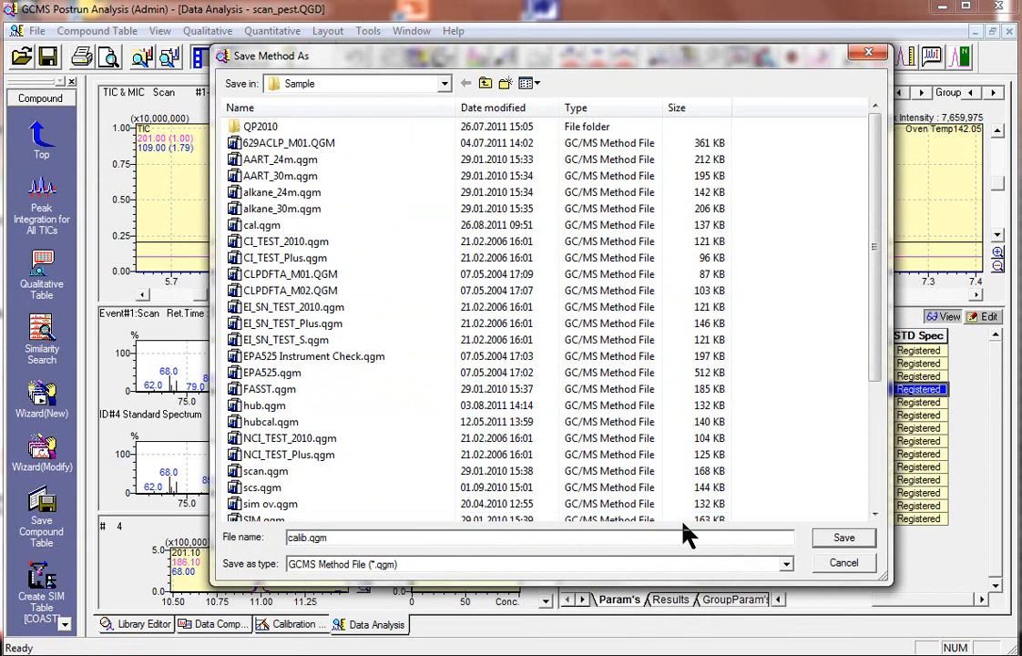
click(842, 540)
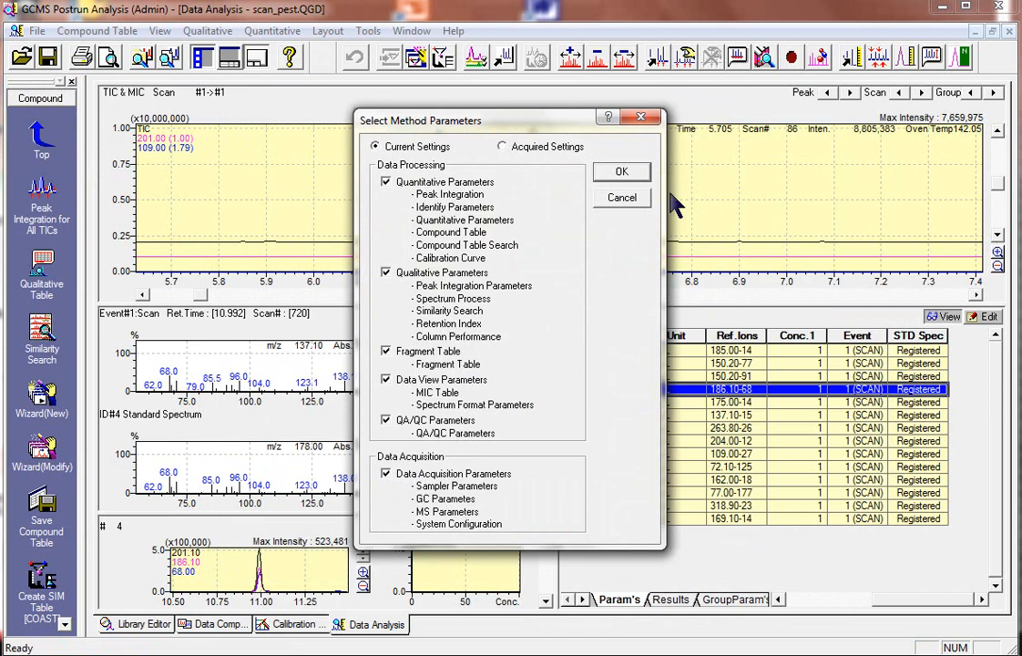
drag(521, 119, 410, 150)
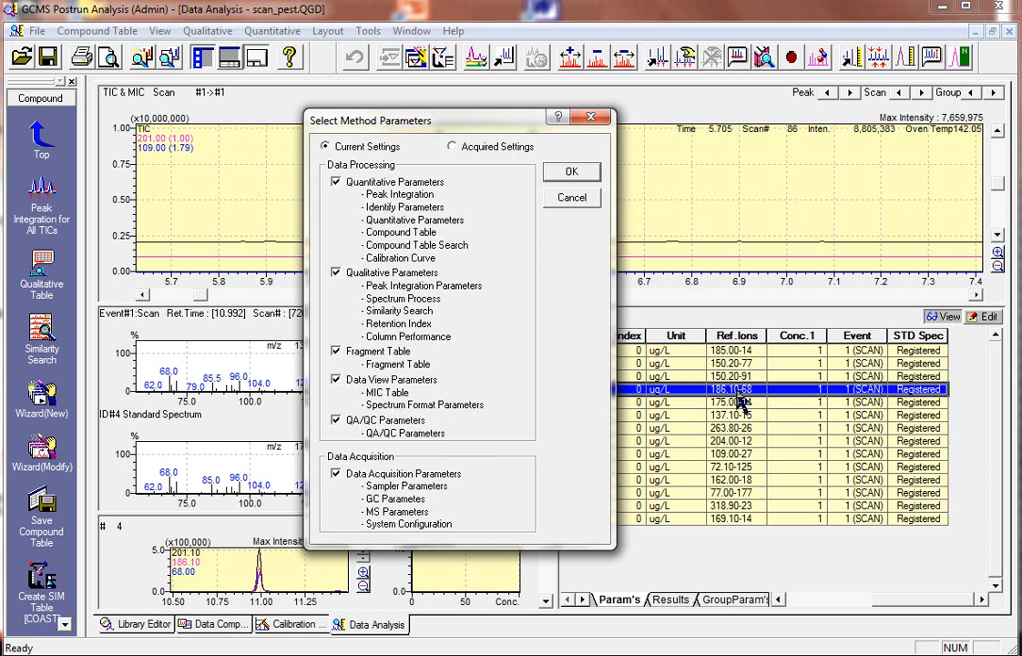
click(569, 178)
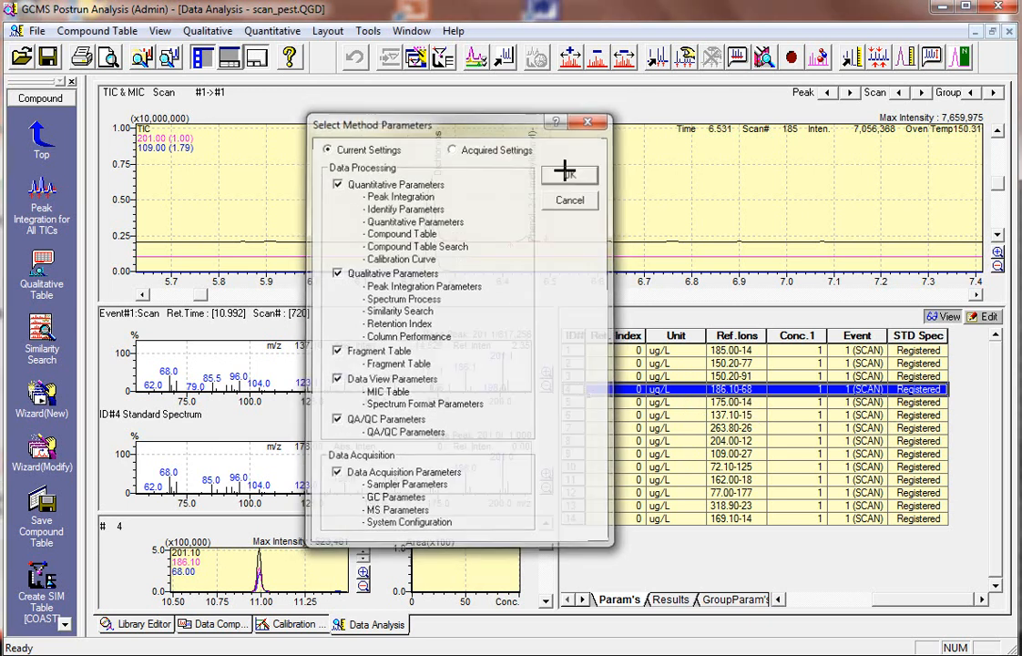